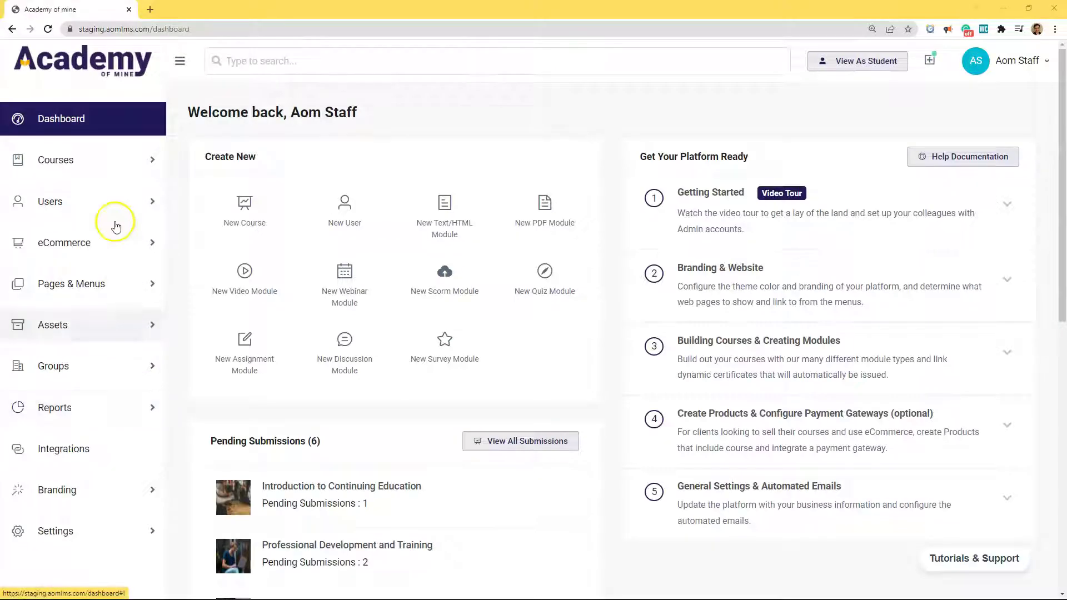
Create a new PDF module named Sample PDF from the Courses > PDF list.
click(99, 168)
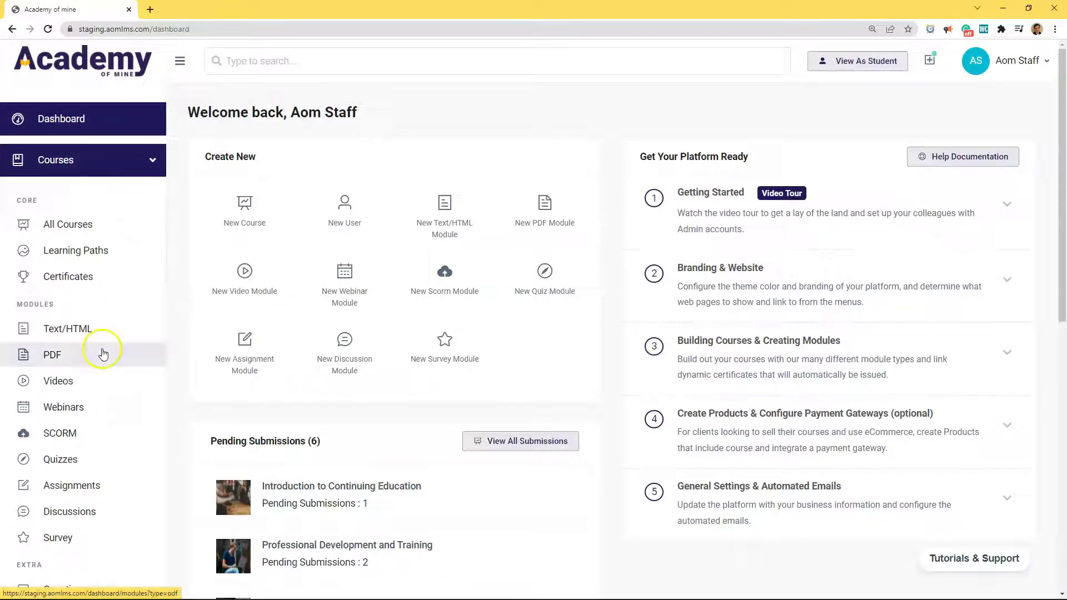
click(104, 355)
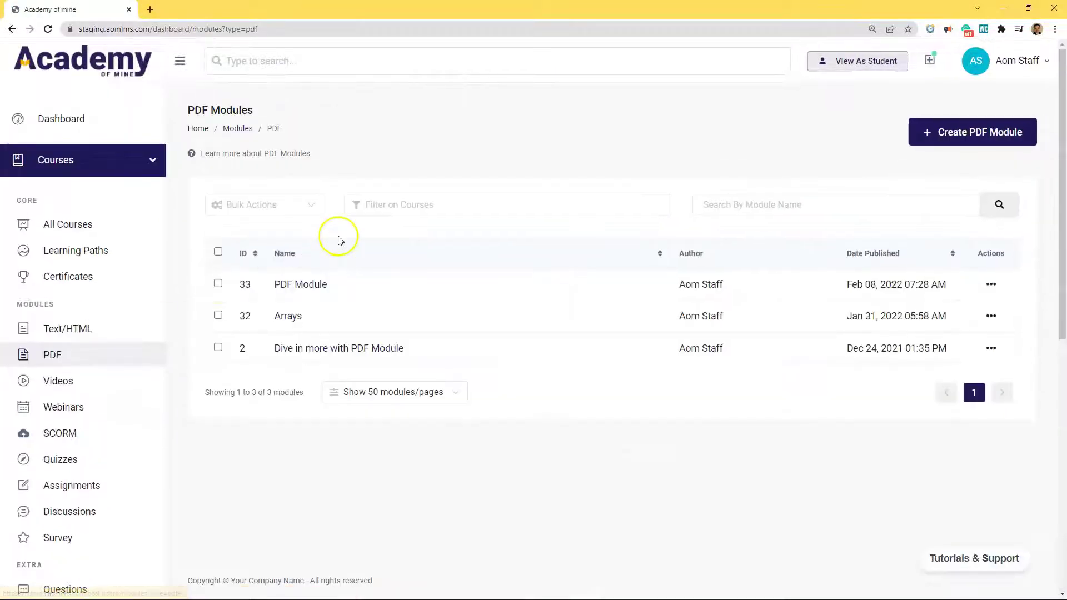
click(925, 136)
click(264, 215)
text(Sample PDF)
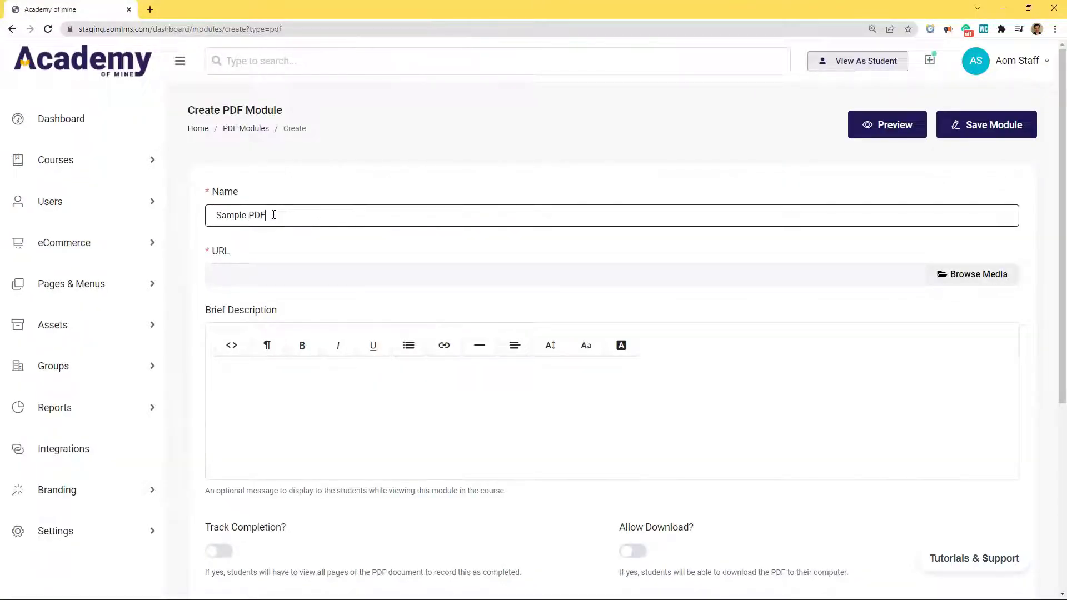
Upload Get_Started_With_Smallpdf.pdf to the media library and select it for the module.
click(949, 276)
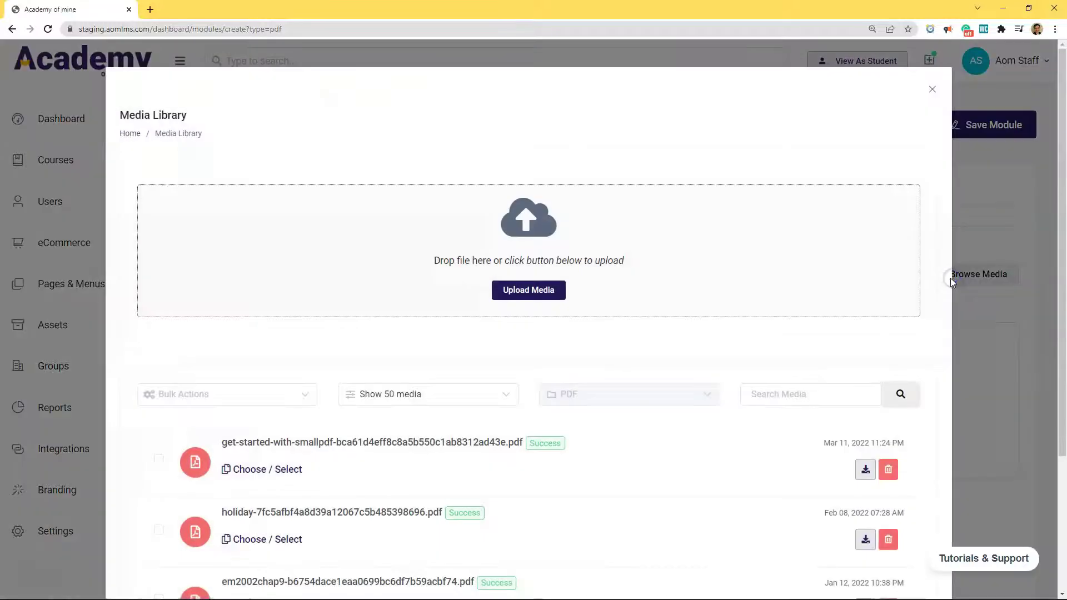
click(511, 289)
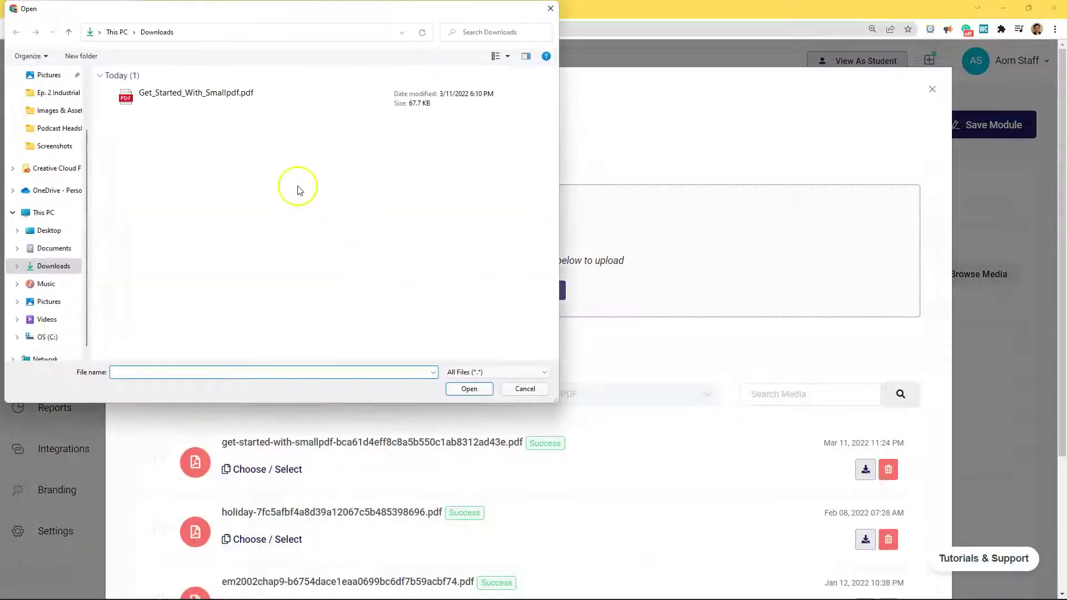
double_click(205, 107)
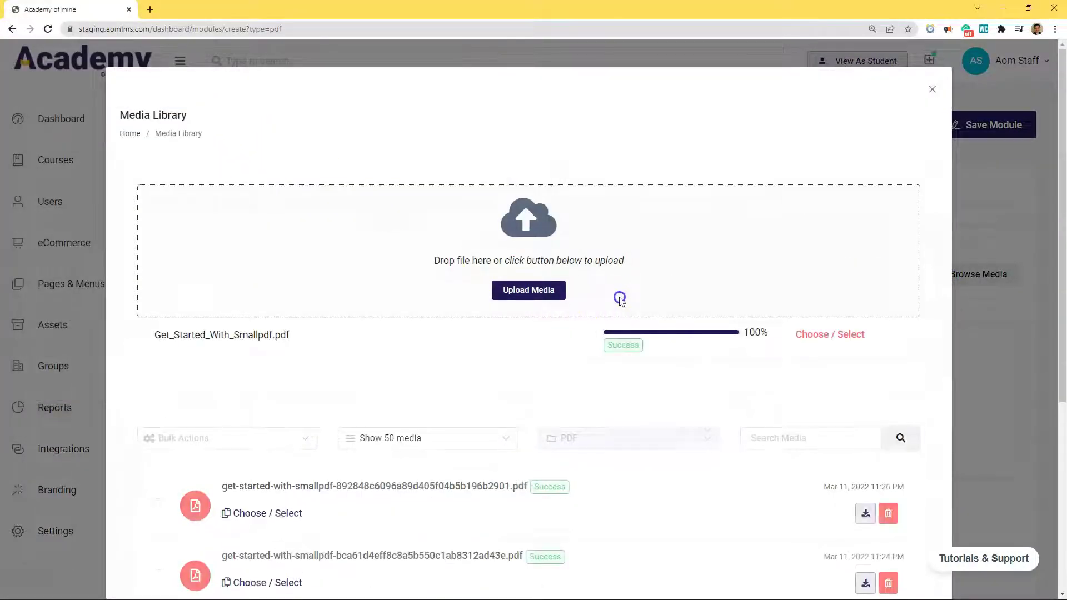
scroll(609, 328, down, 1)
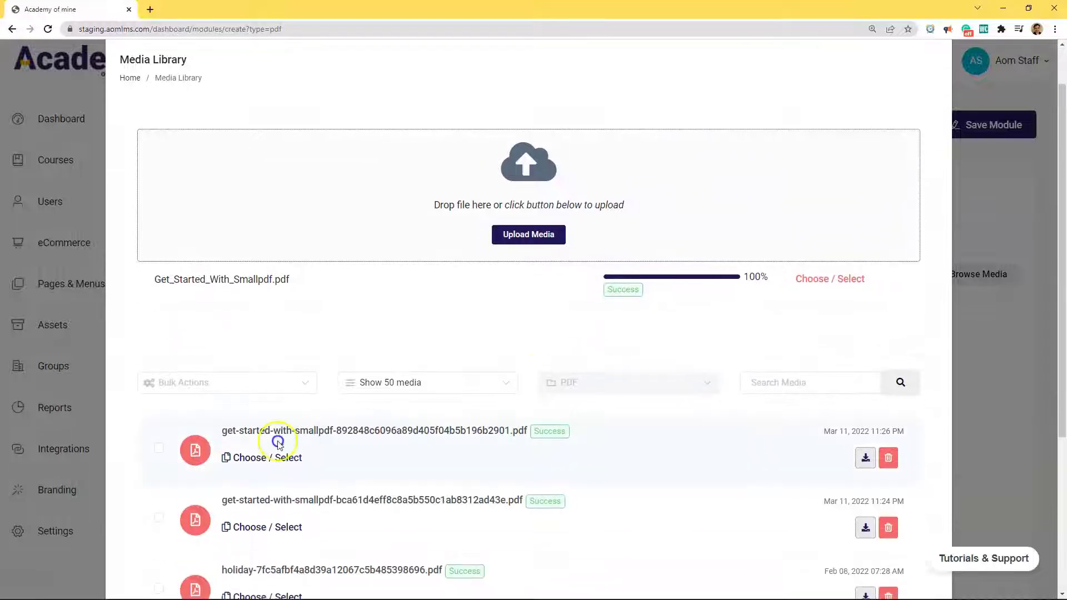
click(253, 463)
Show 10 media files per page in the Media Library.
scroll(594, 361, down, 5)
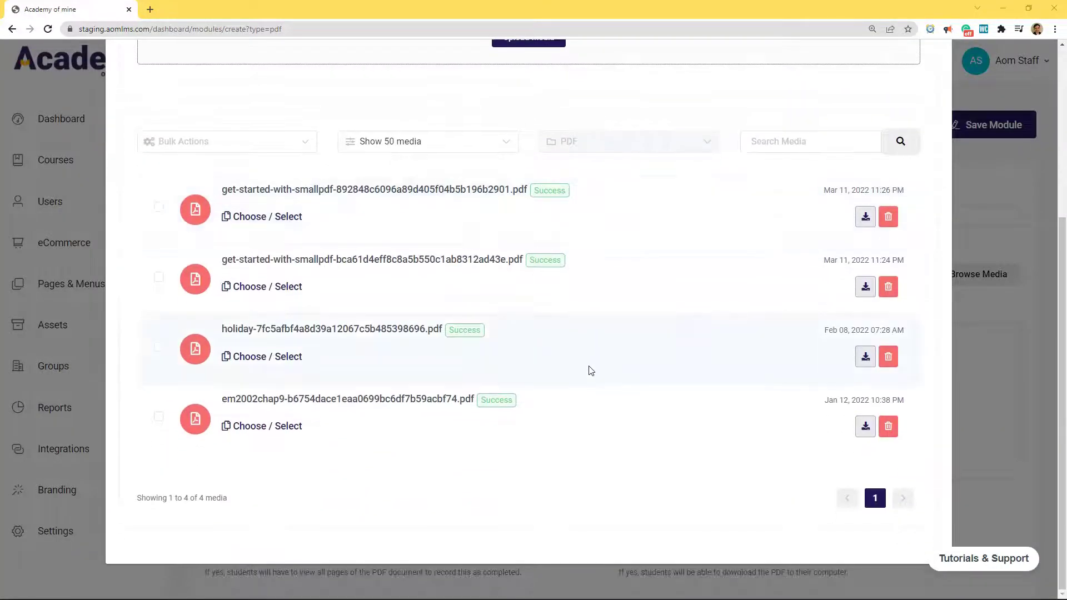
scroll(589, 370, up, 5)
click(502, 400)
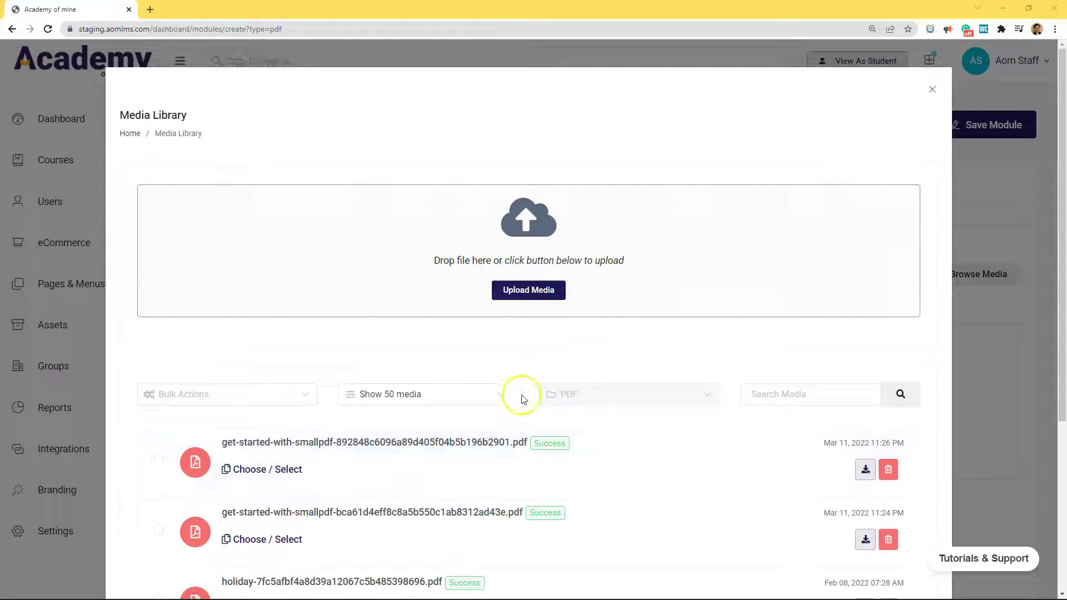
click(447, 431)
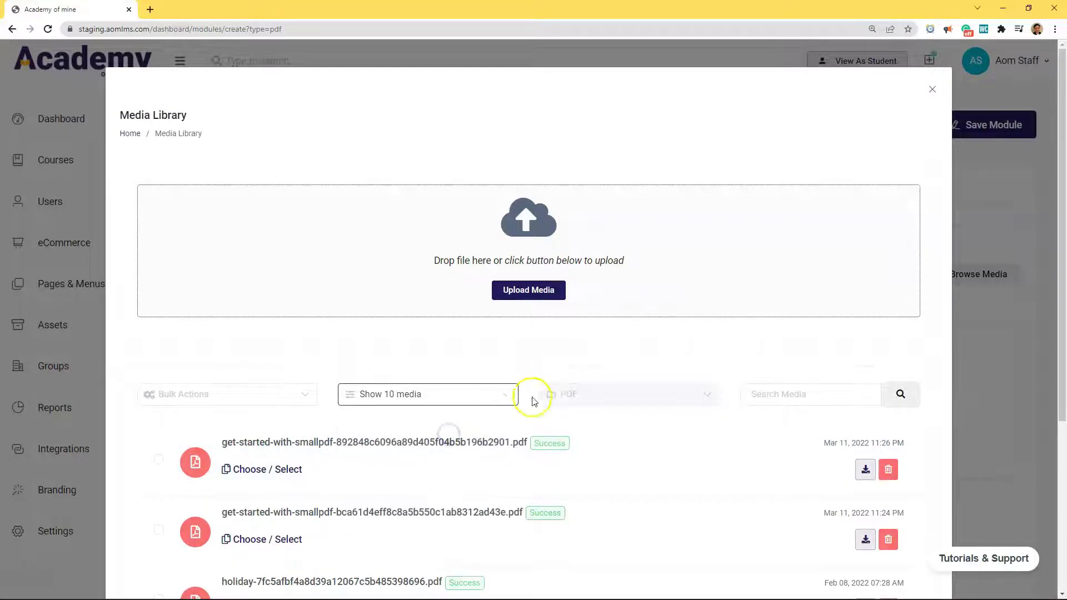
scroll(640, 355, down, 3)
scroll(656, 351, up, 4)
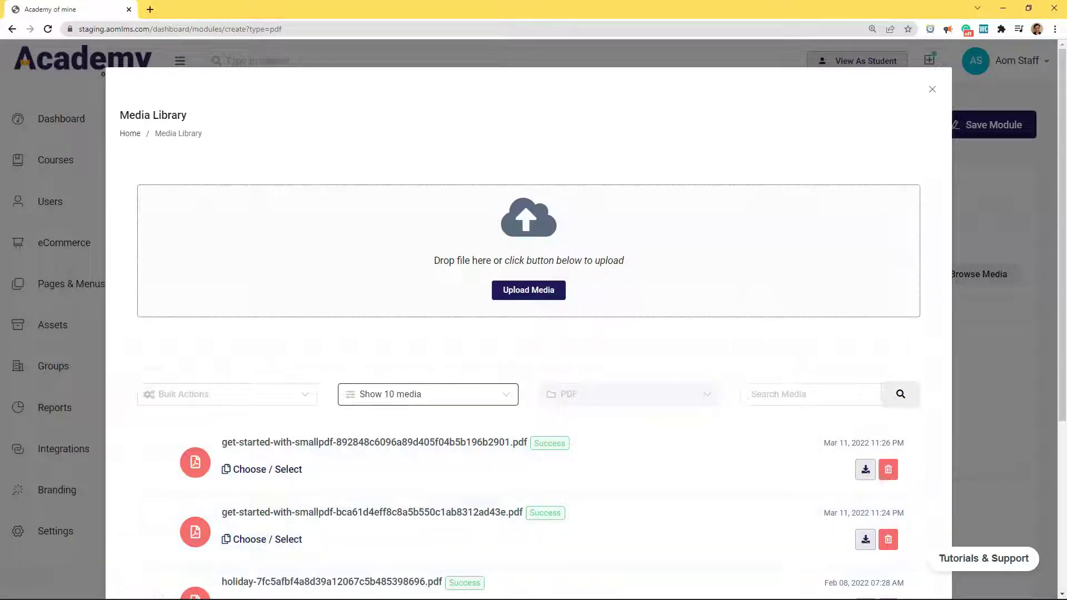
Keep the chosen PDF, describe it as 'This description is just a test. Hello students!' and save.
click(88, 553)
text(This)
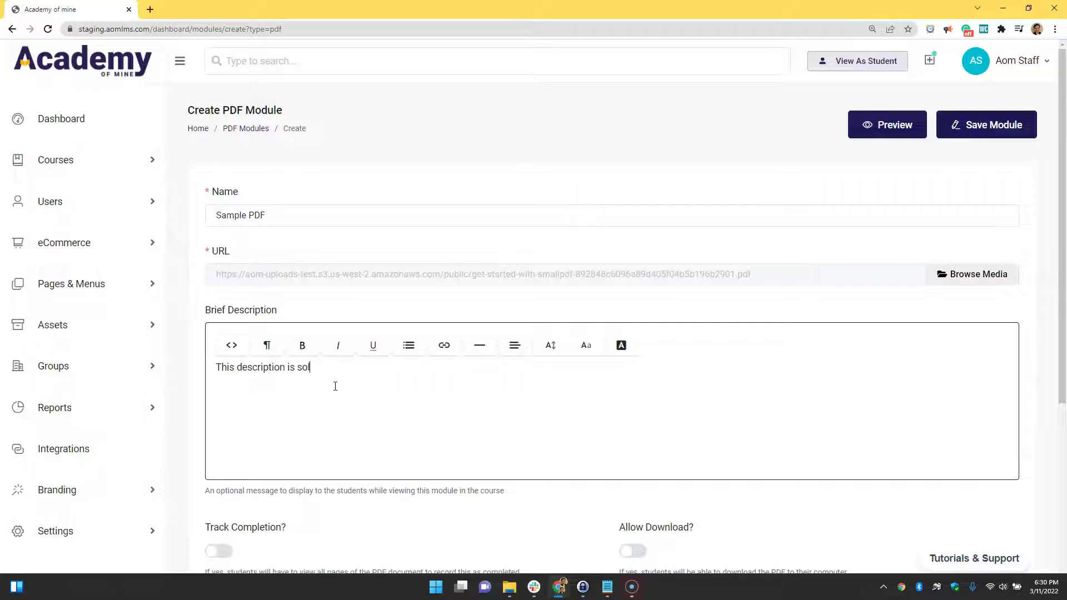
text(description is just a test. Hello student)
key(BackSpace)
key(BackSpace)
text(tudents)
key(ctrl+s)
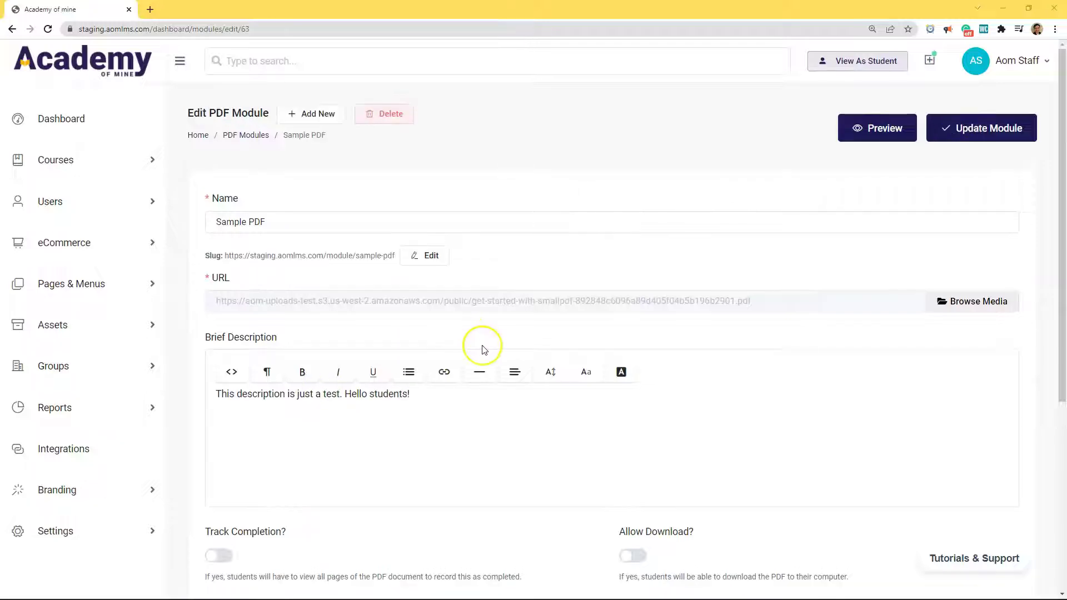
Turn on Track Completion and Allow Download, and switch off Show Sidebar.
scroll(377, 388, down, 3)
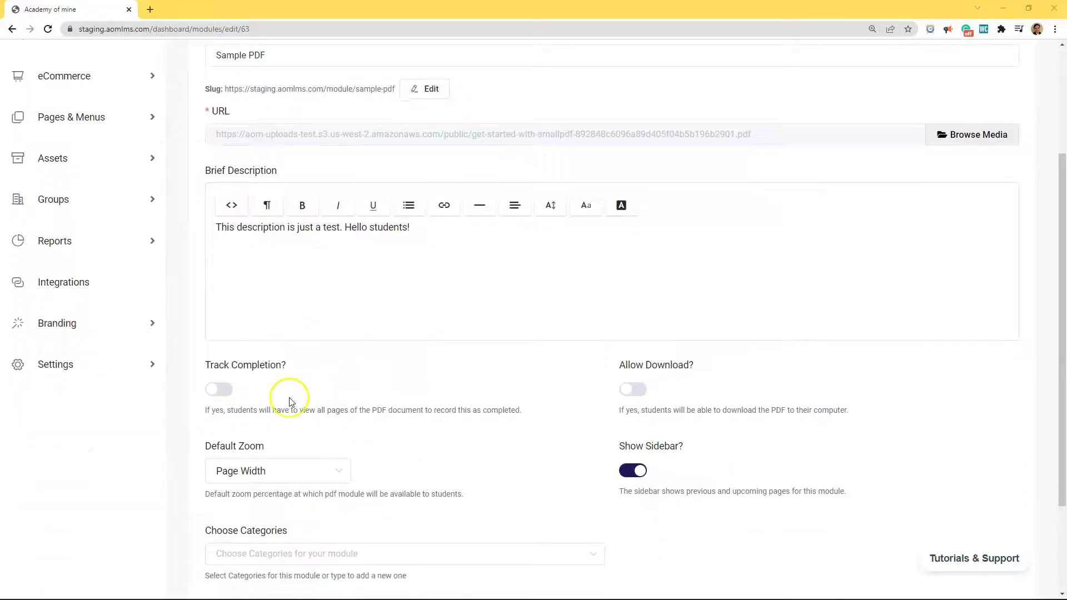
click(219, 390)
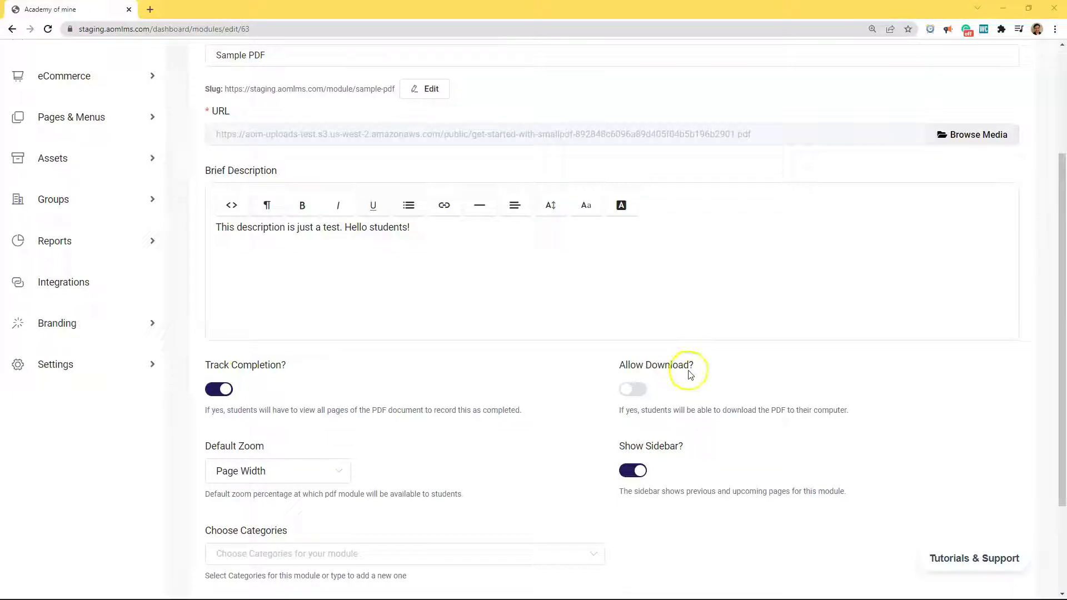
scroll(684, 370, down, 1)
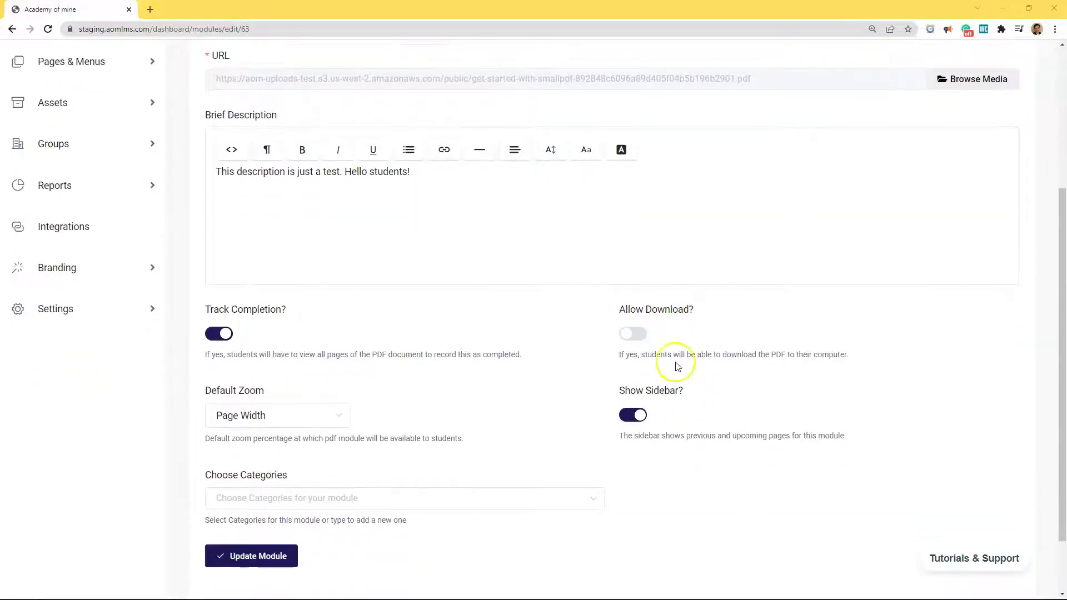
click(639, 334)
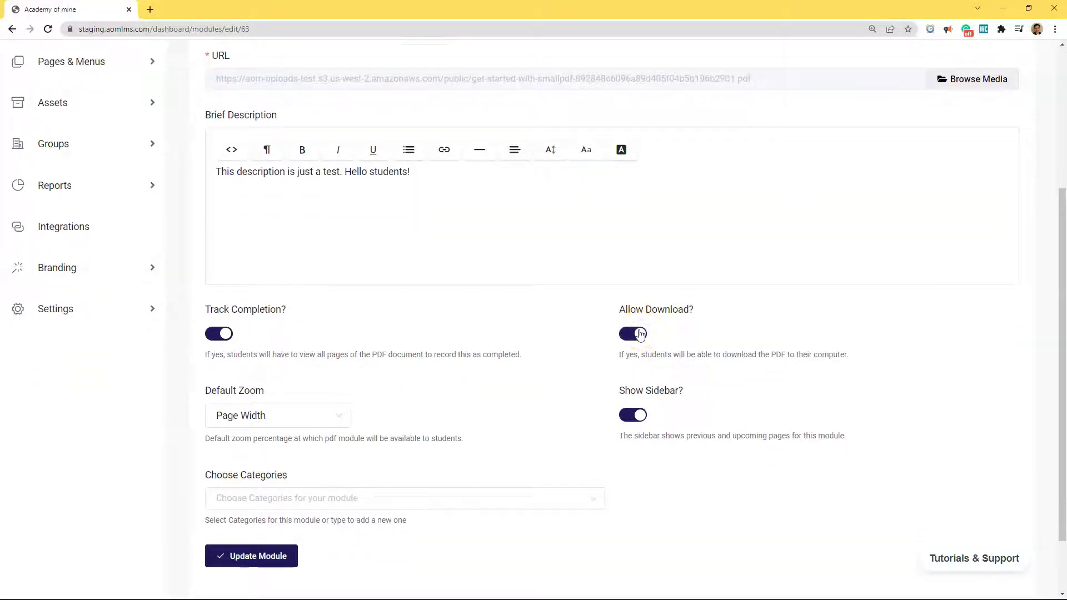
click(634, 417)
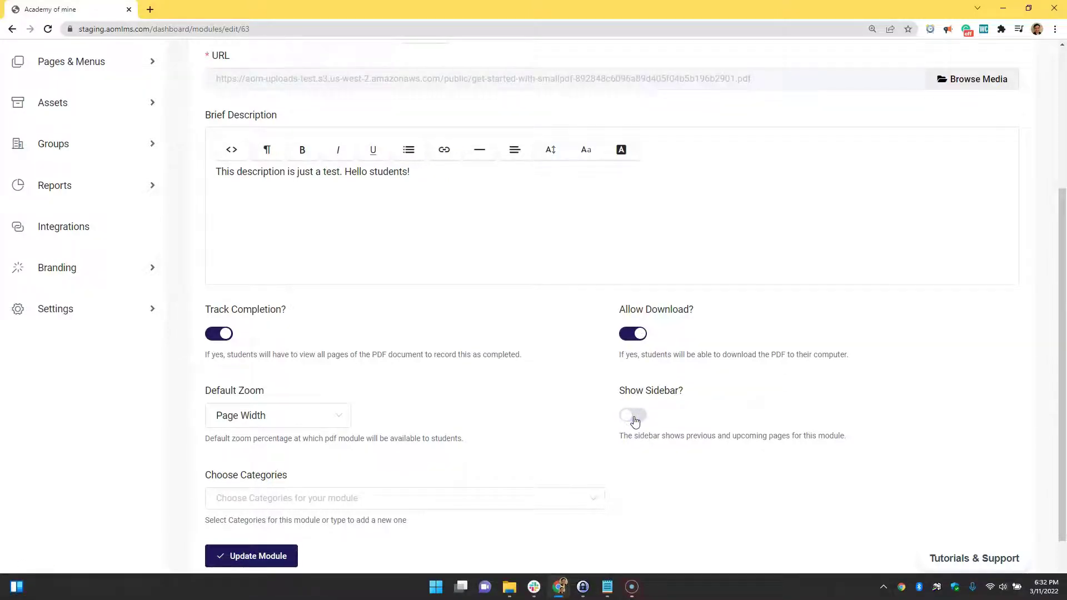
scroll(635, 422, down, 1)
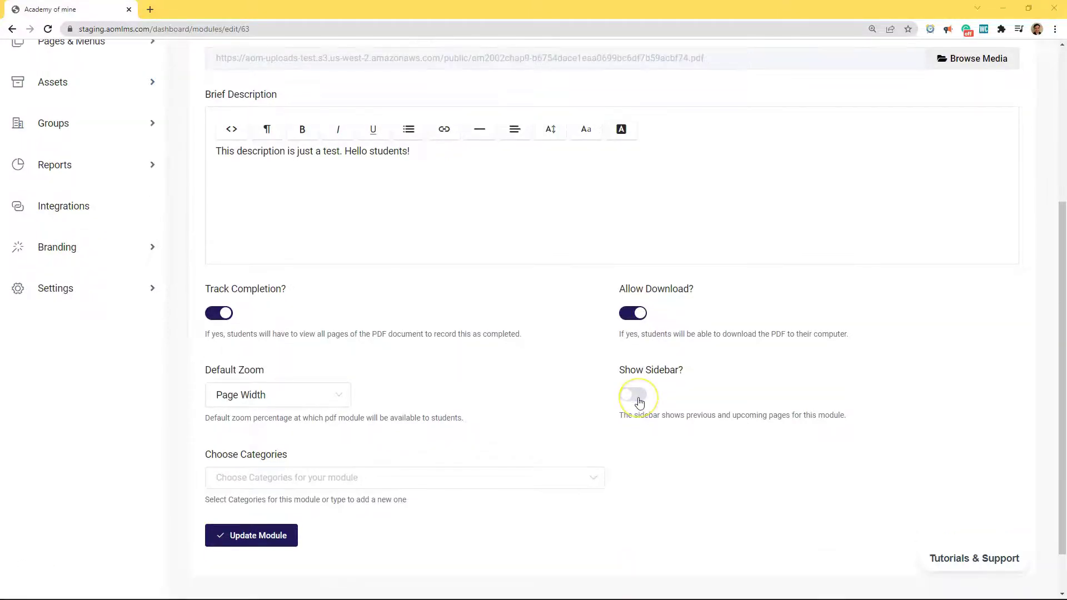
scroll(639, 402, up, 5)
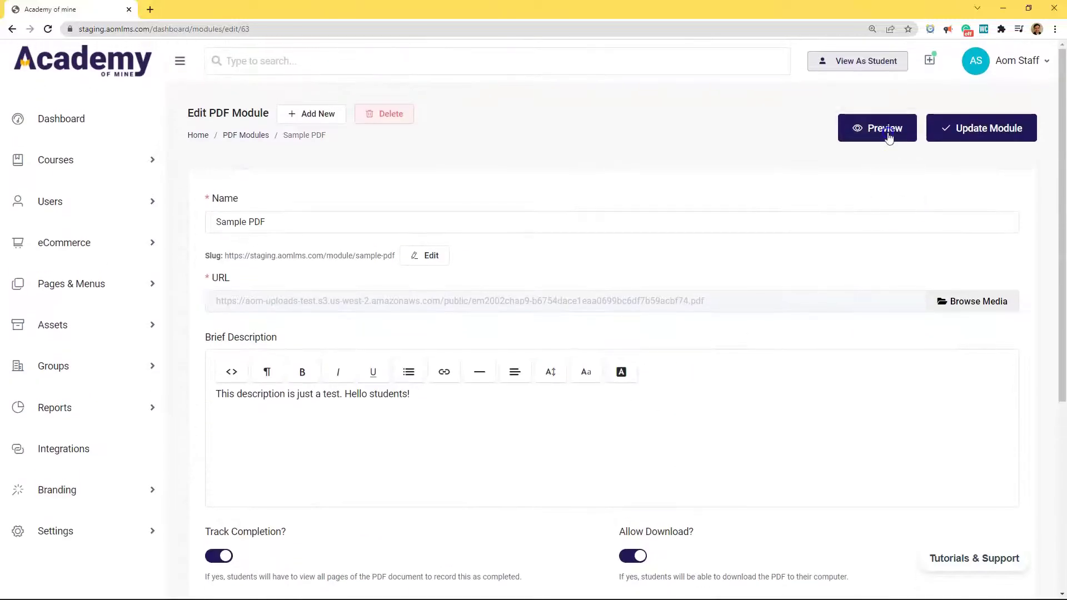
Preview the Sample PDF module maximized, as students see it.
click(888, 134)
click(988, 128)
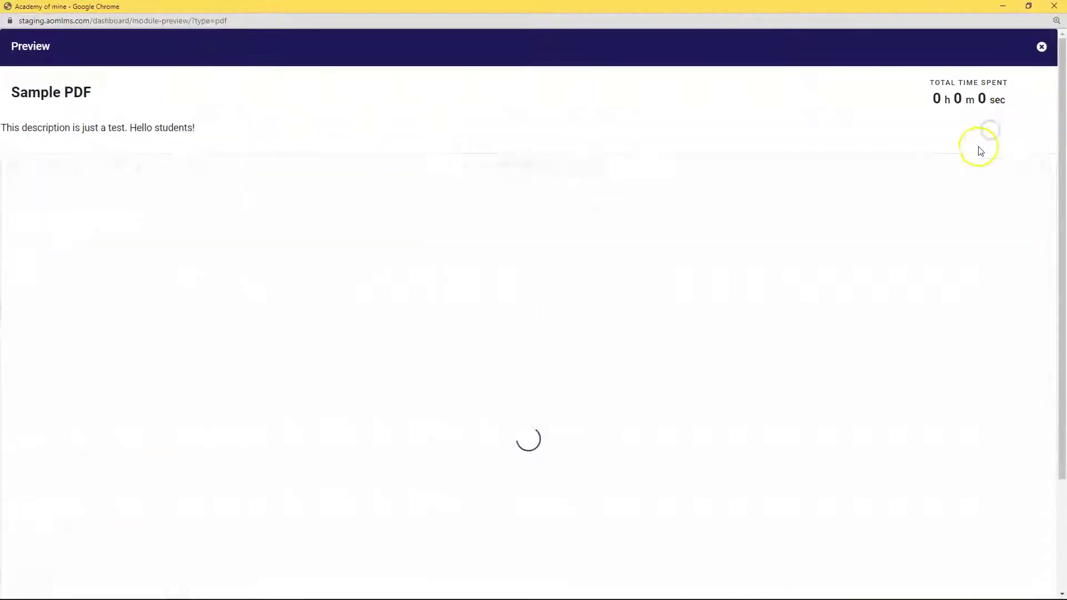
scroll(1056, 139, down, 3)
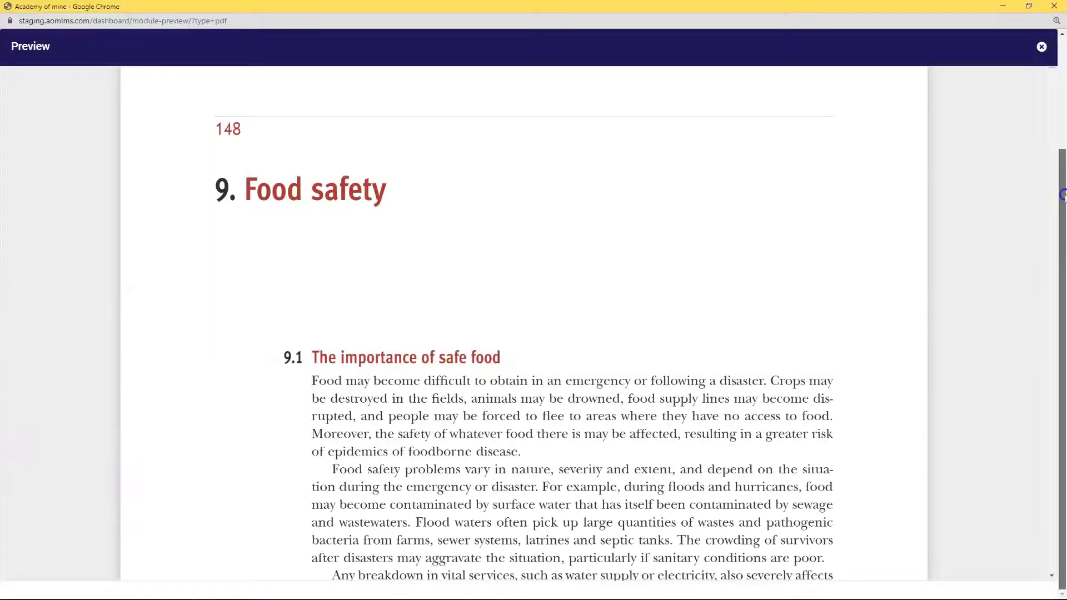
scroll(1063, 194, up, 1)
drag(1051, 149, 1004, 311)
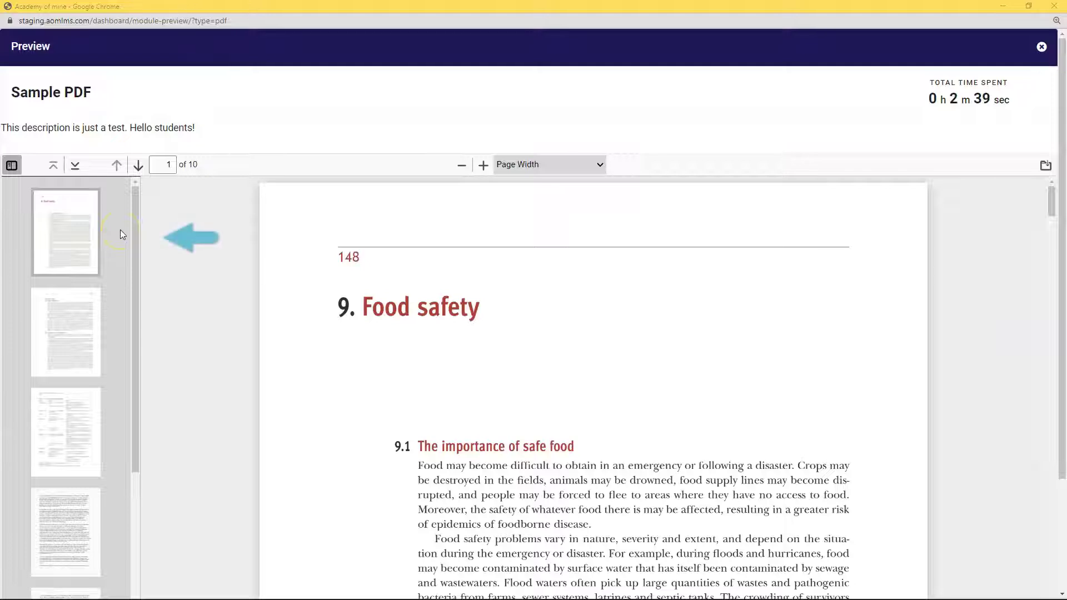
Jump through the PDF with sidebar thumbnails to pages 153 and 155.
scroll(109, 262, down, 4)
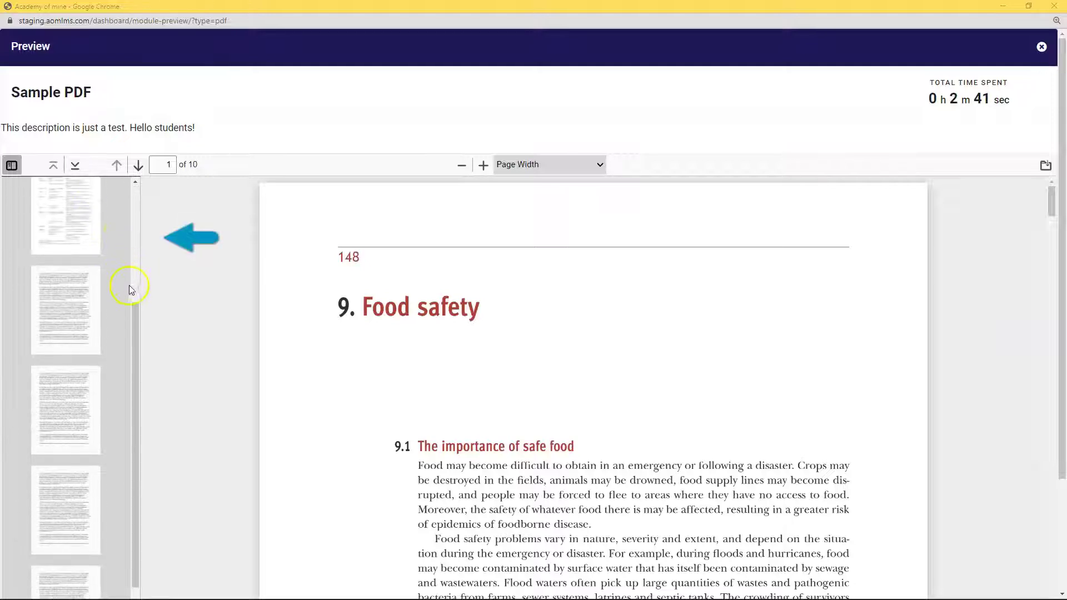
click(89, 327)
click(74, 369)
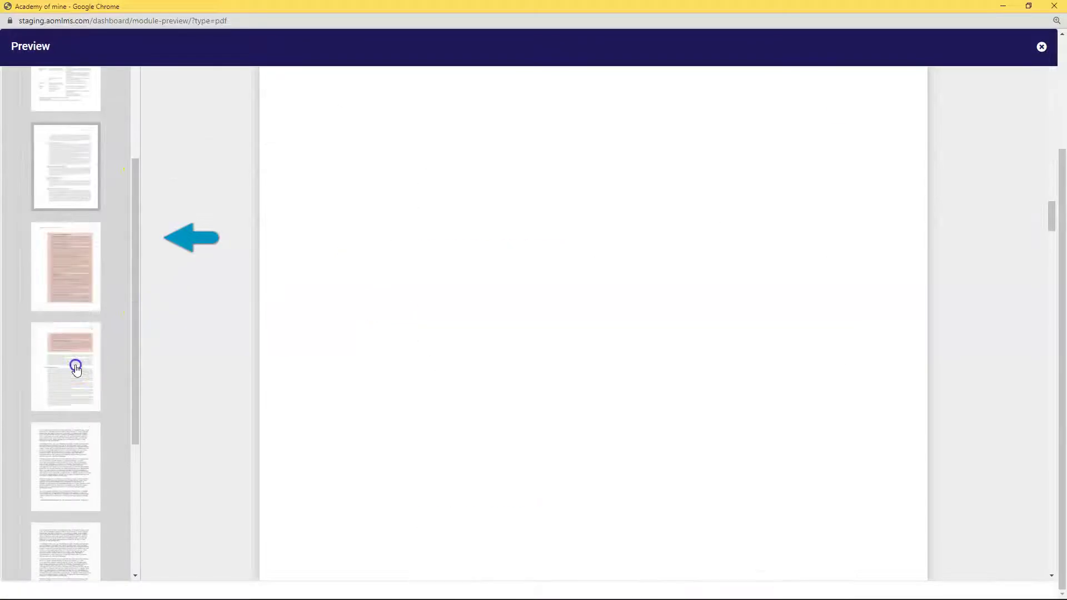
drag(135, 319, 133, 451)
click(76, 343)
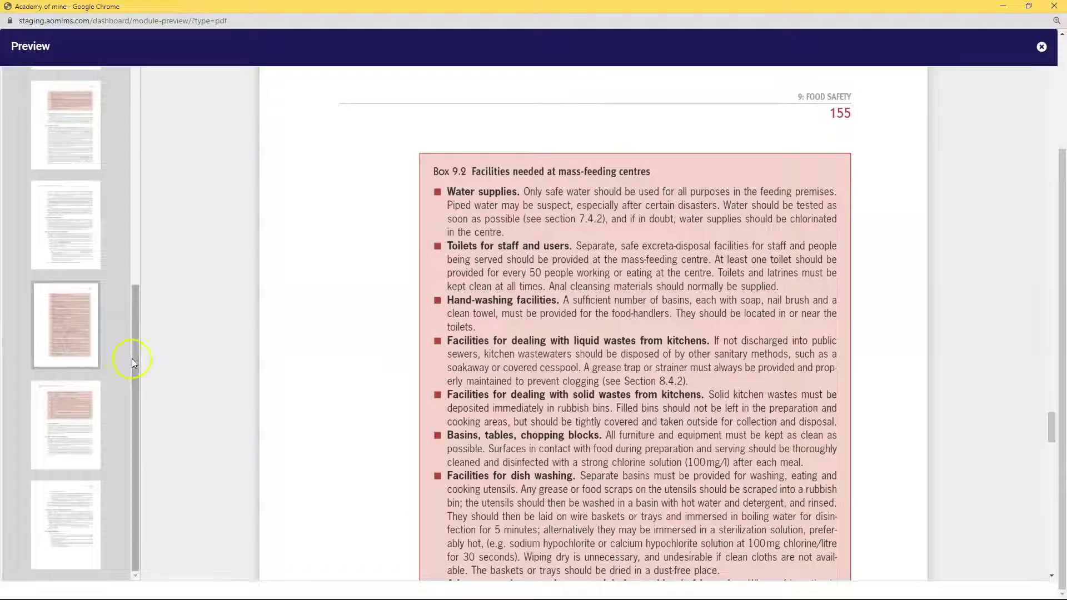
drag(132, 359, 161, 156)
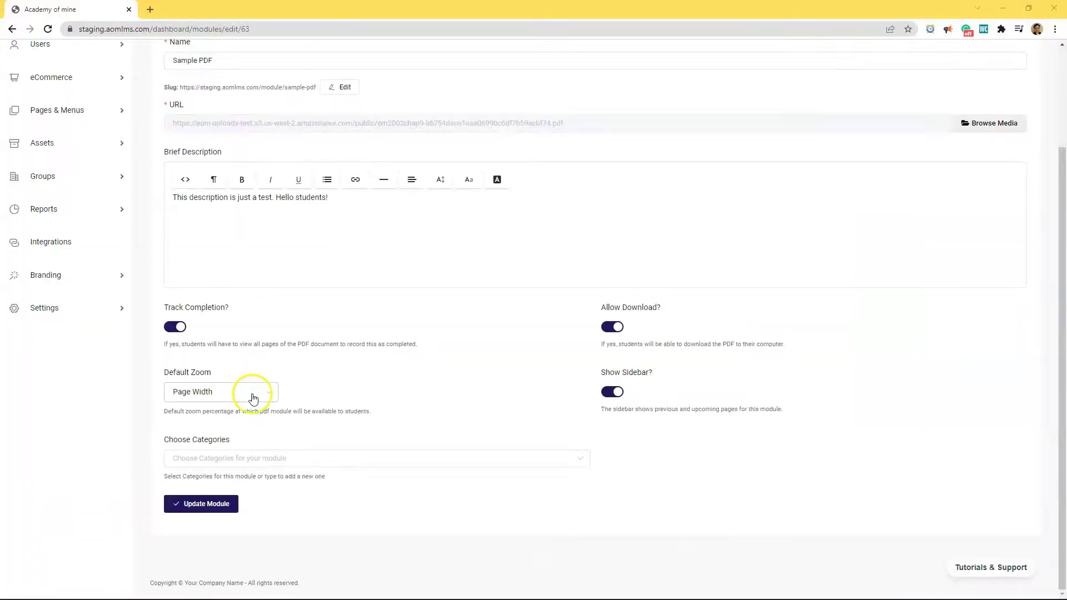
Choose 125% as the Default Zoom and update the module.
click(253, 399)
scroll(245, 438, down, 2)
scroll(233, 477, up, 2)
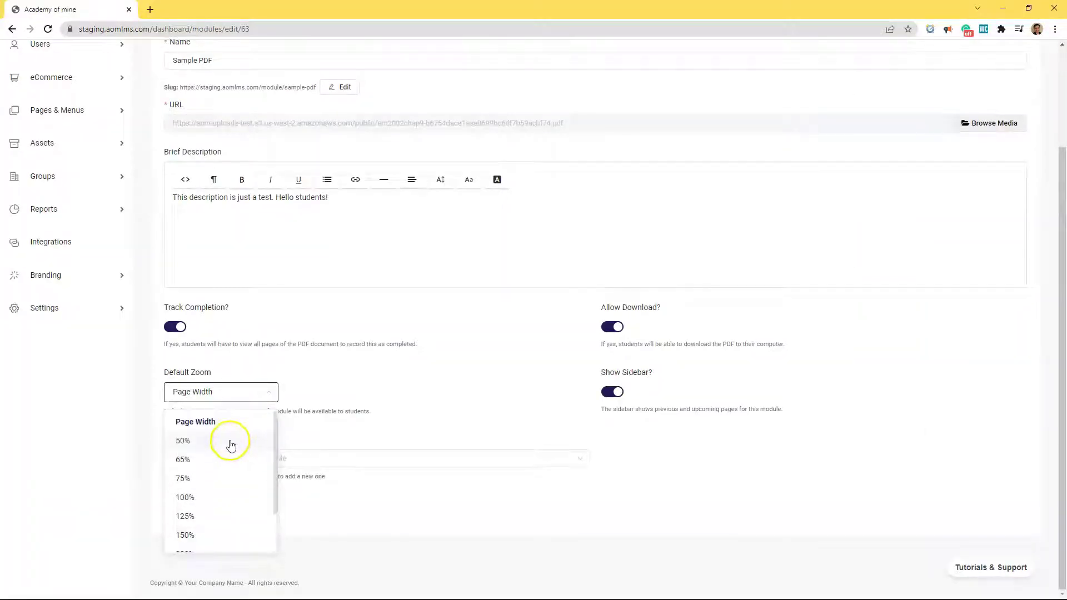
scroll(231, 445, down, 2)
click(220, 464)
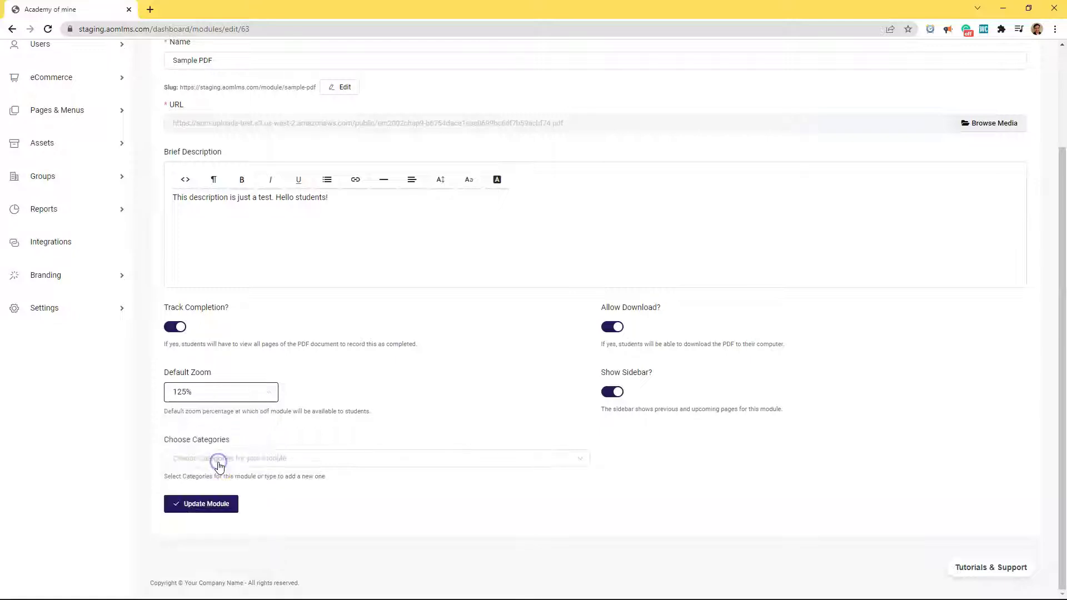
click(210, 506)
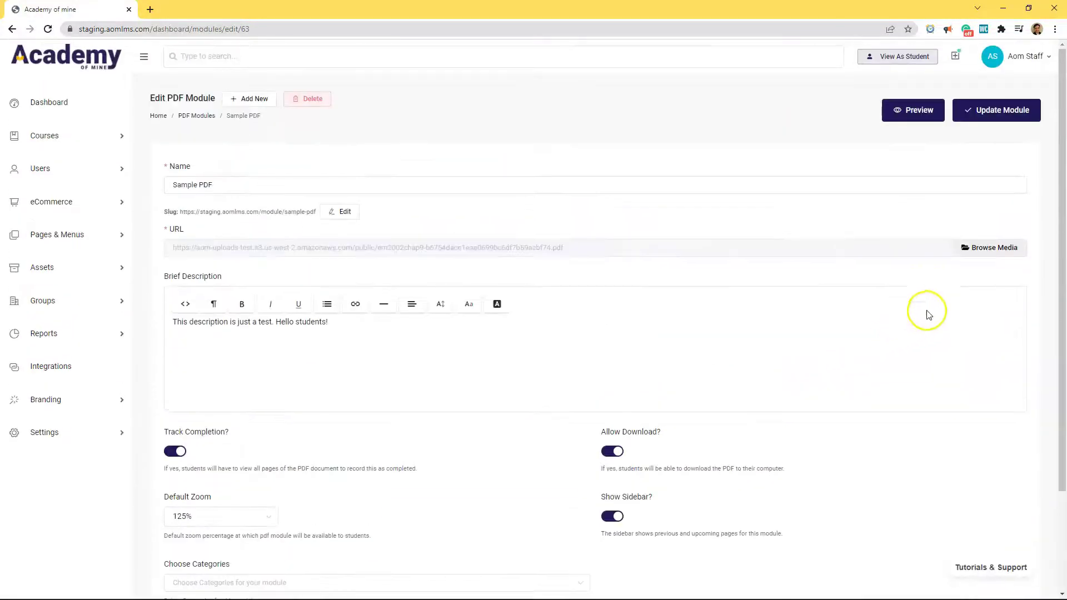
Preview the module and zoom the PDF viewer to 200%, then 300%.
click(933, 113)
click(982, 124)
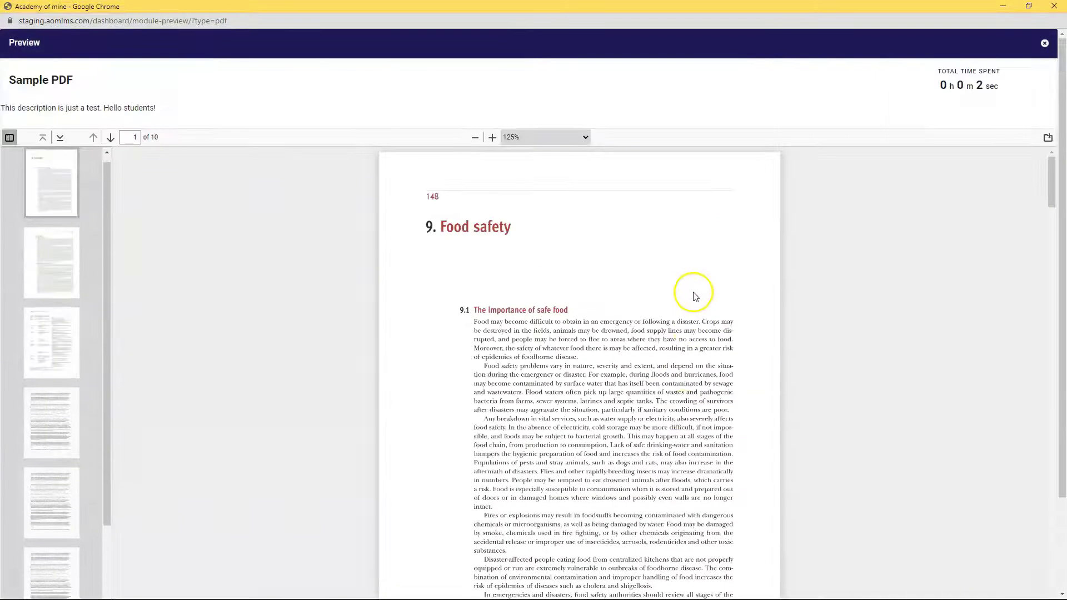
click(555, 137)
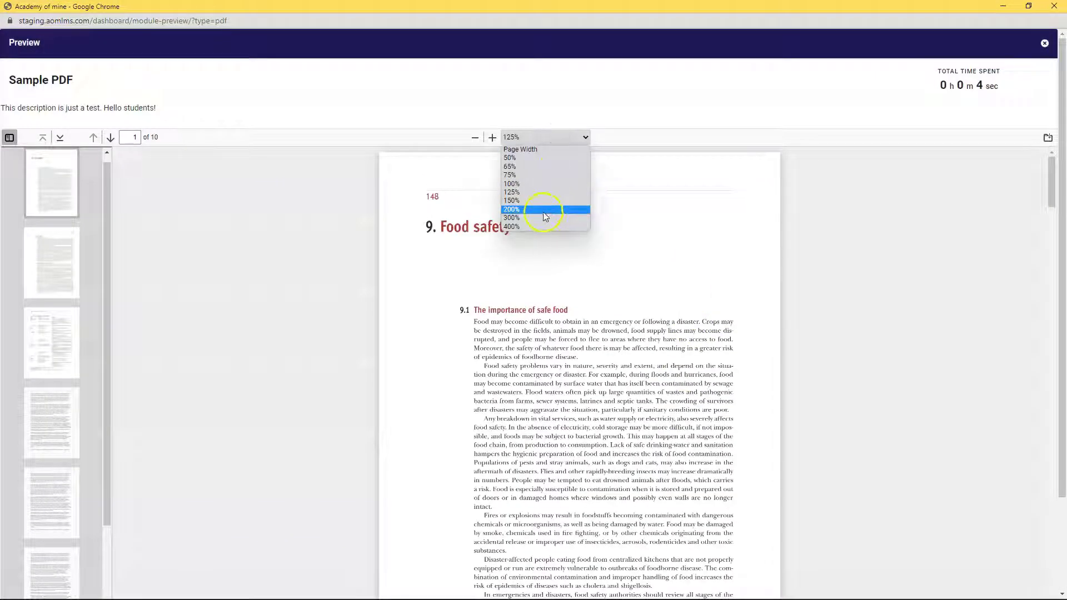
click(545, 214)
click(565, 138)
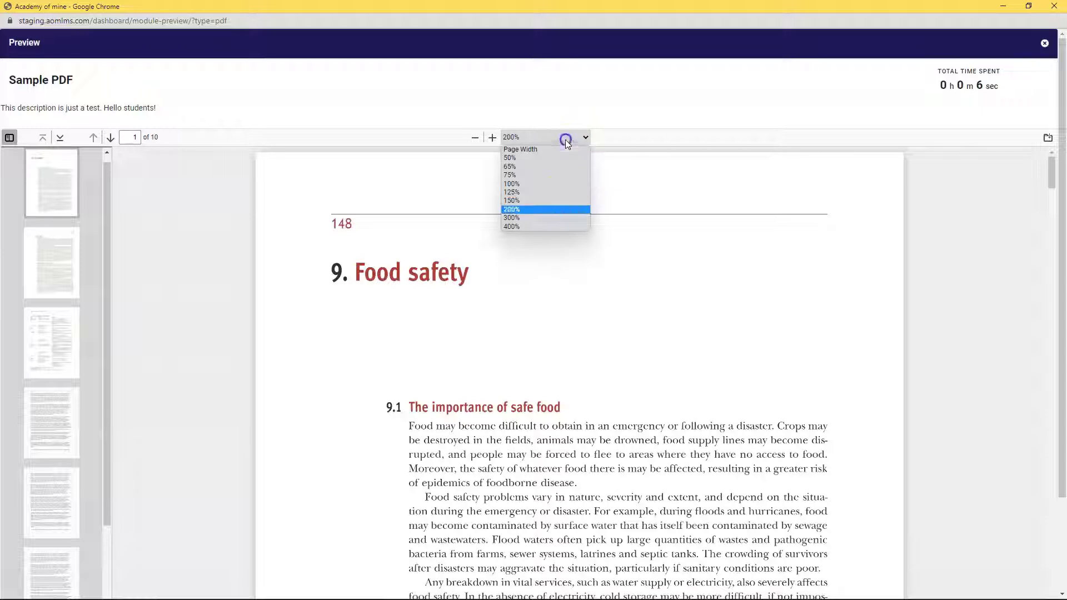
click(549, 215)
scroll(614, 195, down, 8)
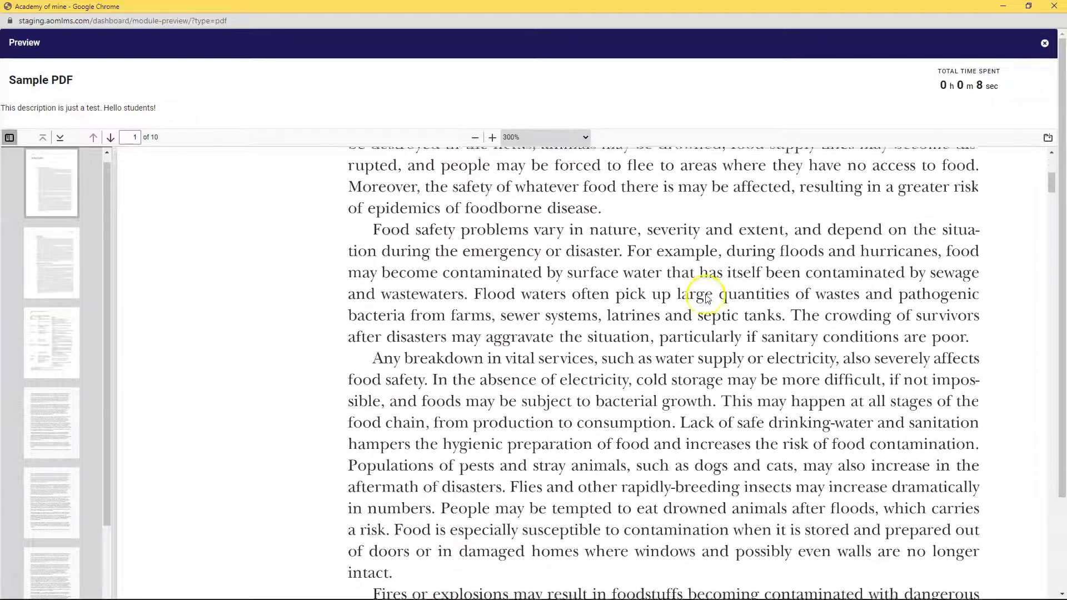
scroll(586, 165, down, 11)
scroll(678, 262, up, 15)
Close the preview and show the Default Zoom choices.
click(1054, 6)
scroll(469, 389, down, 3)
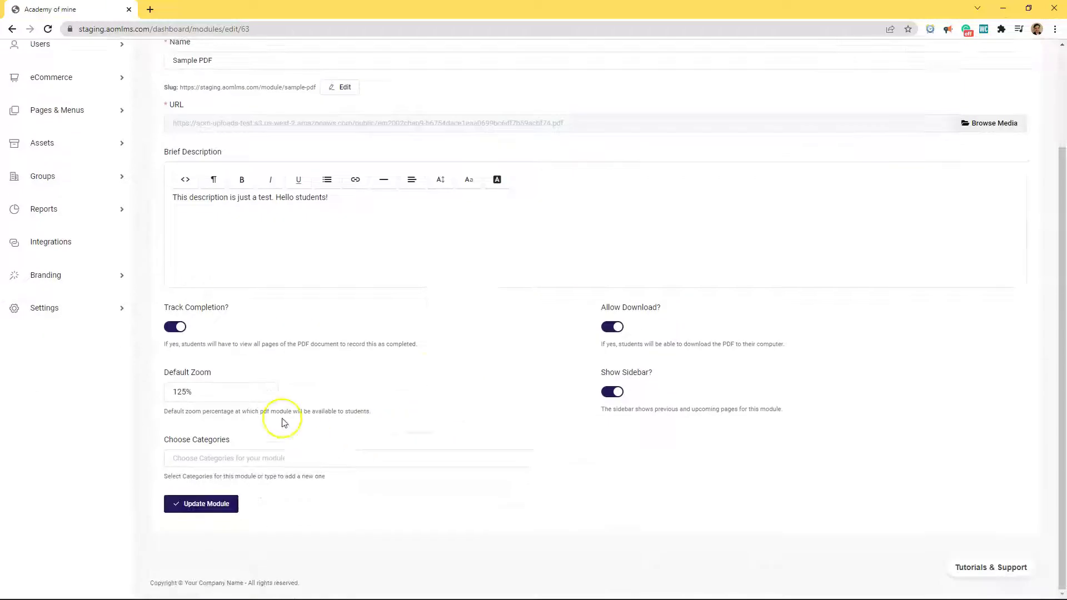
click(227, 397)
scroll(212, 531, down, 1)
Save Default Zoom as 200% and check it in a full-screen preview.
click(214, 506)
click(216, 506)
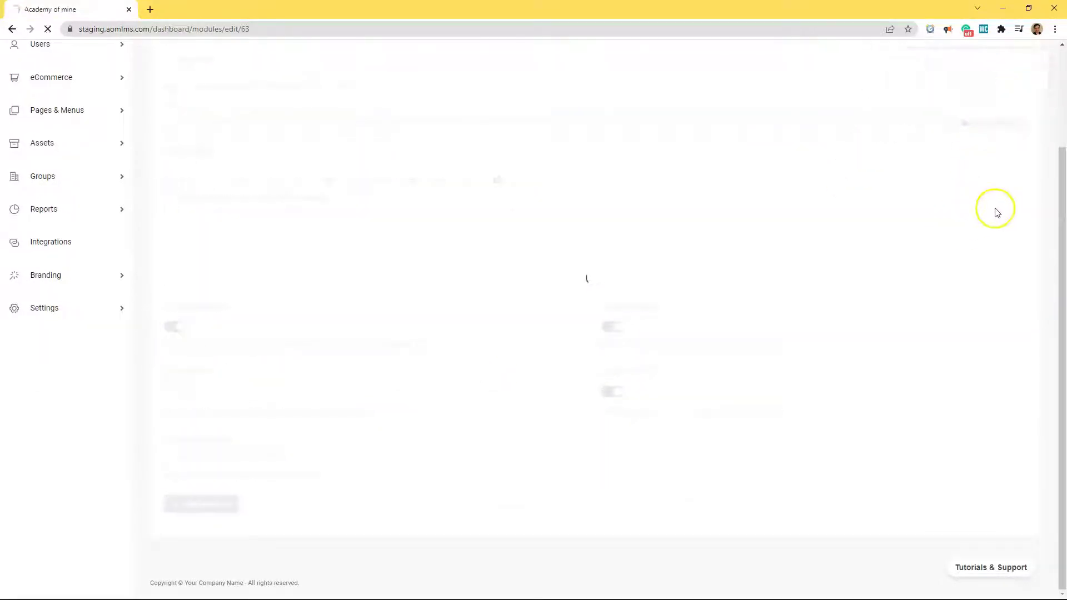
scroll(978, 189, up, 3)
click(923, 111)
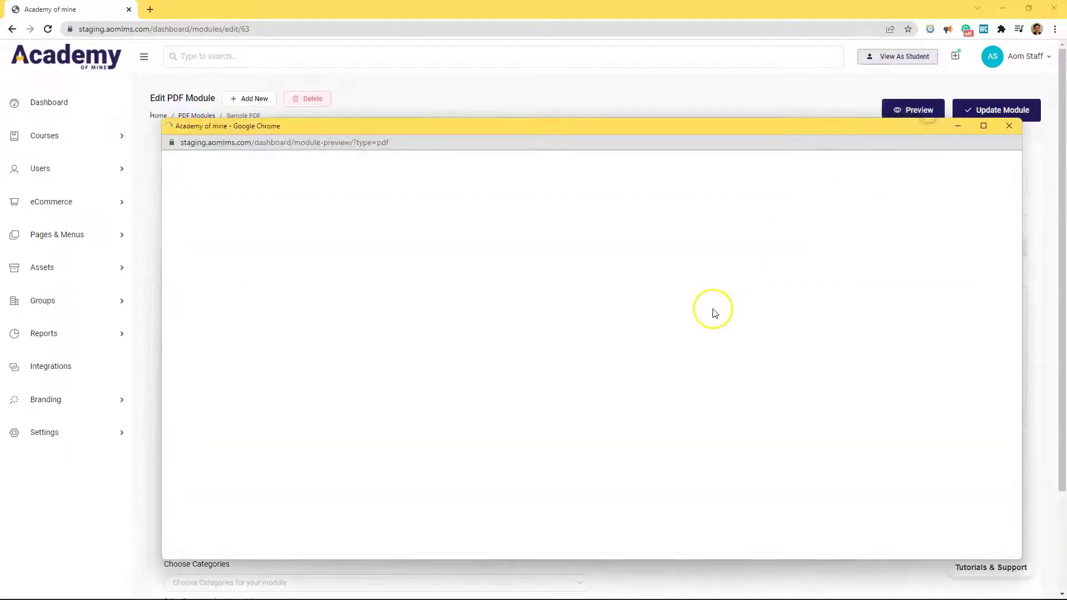
click(983, 125)
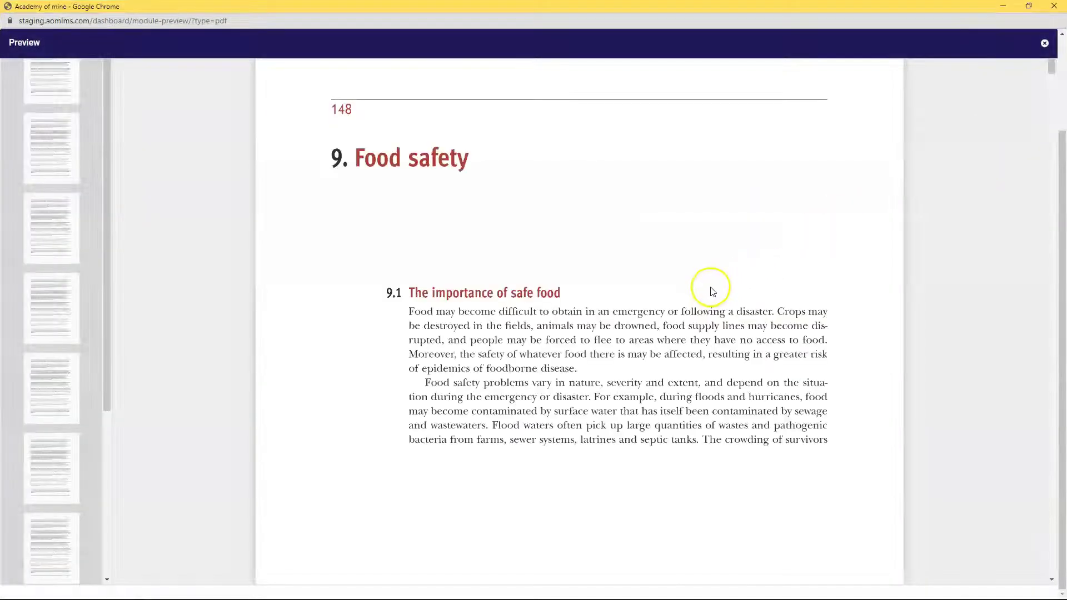
scroll(679, 309, down, 20)
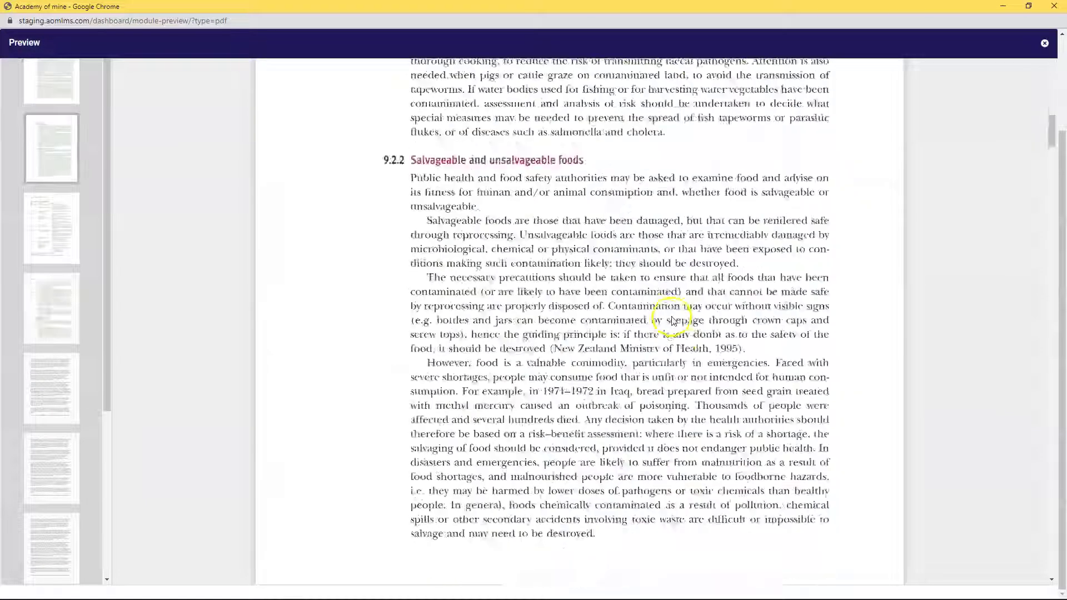
key(ctrl+w)
Set Default Zoom to Page Width and update the module.
click(204, 394)
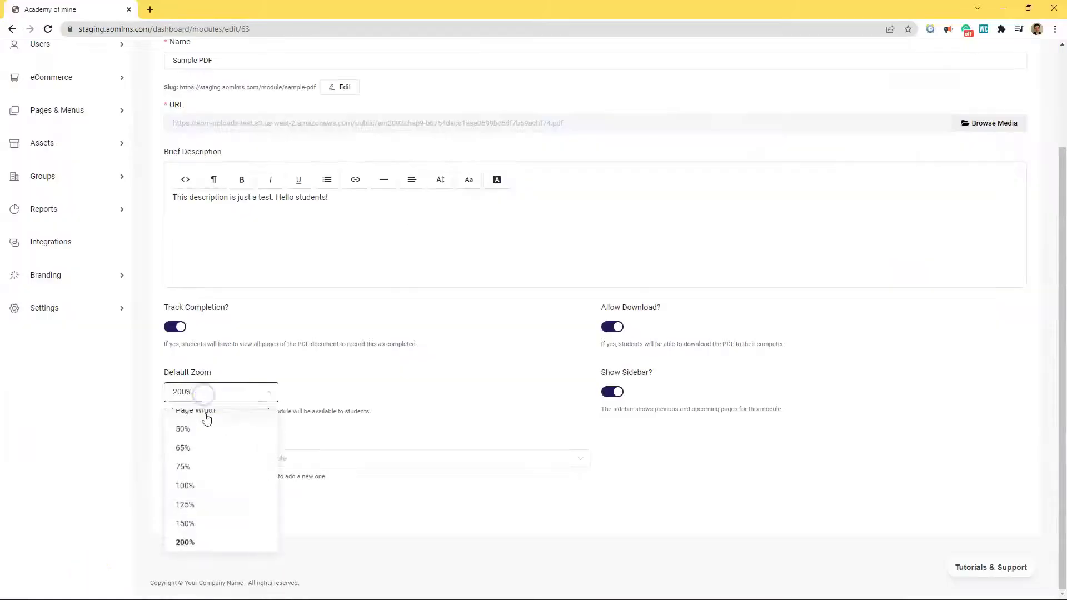
click(206, 414)
click(211, 508)
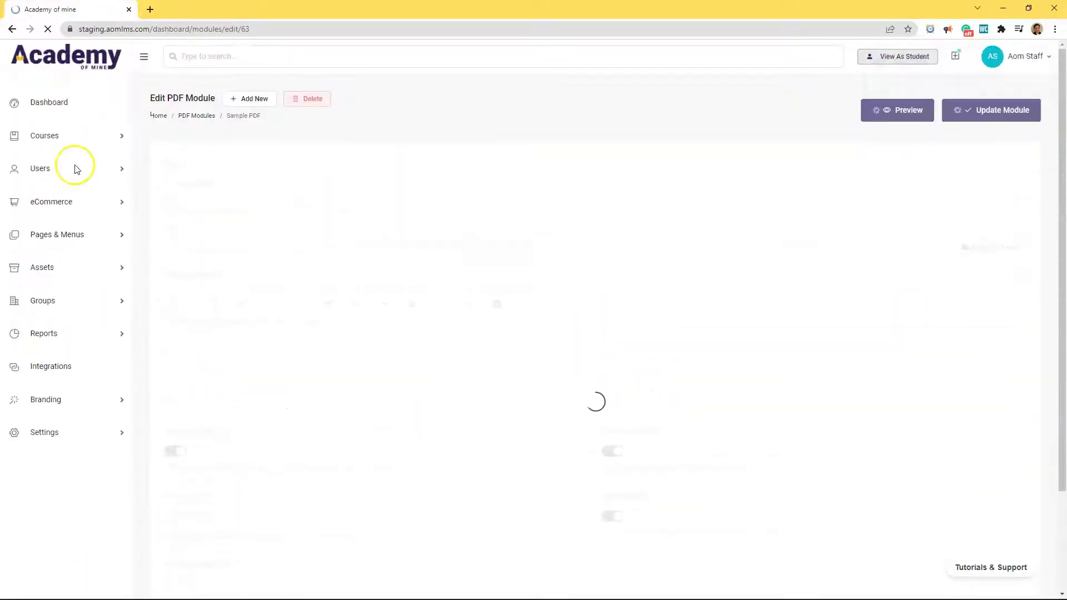
Go to Courses > All Courses to find Professional Development and Training.
click(71, 137)
click(71, 189)
scroll(328, 400, down, 8)
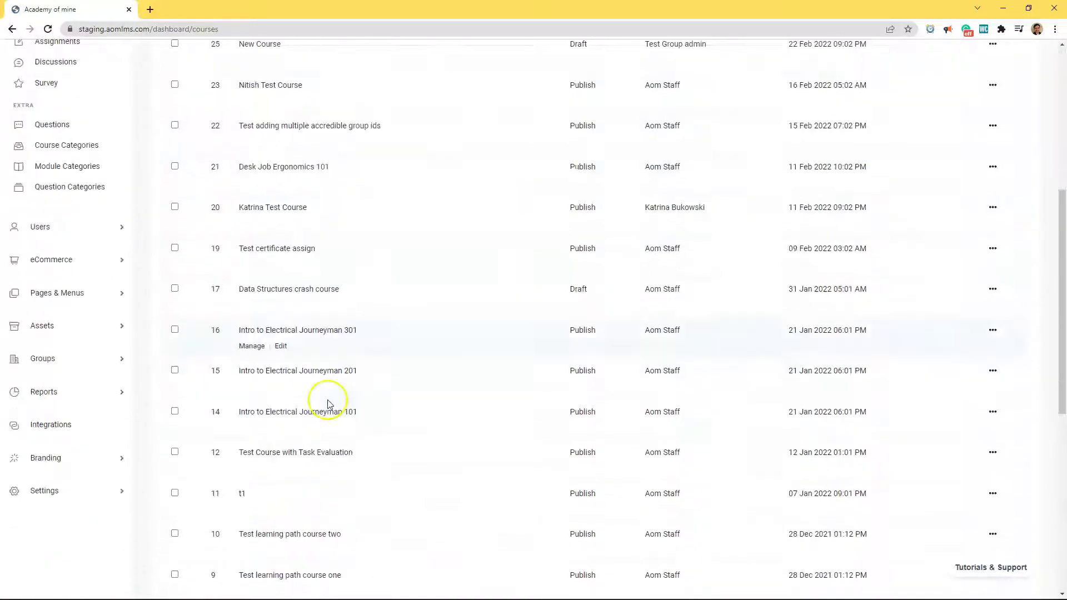
scroll(328, 404, down, 6)
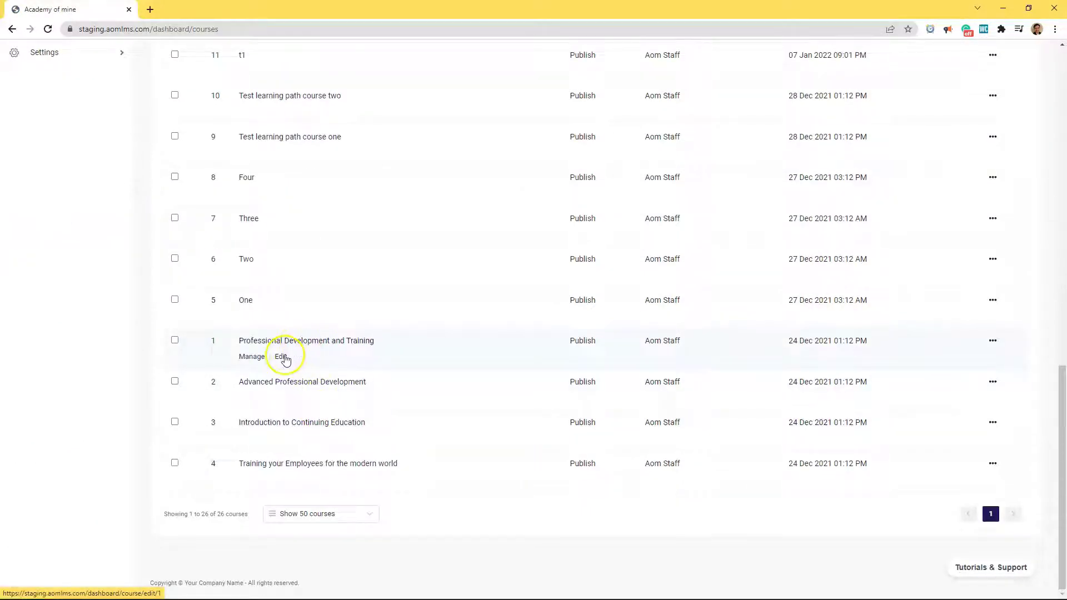
In Step 2 Curriculum, search 'samp', add the existing Sample PDF module, and update the course.
click(489, 164)
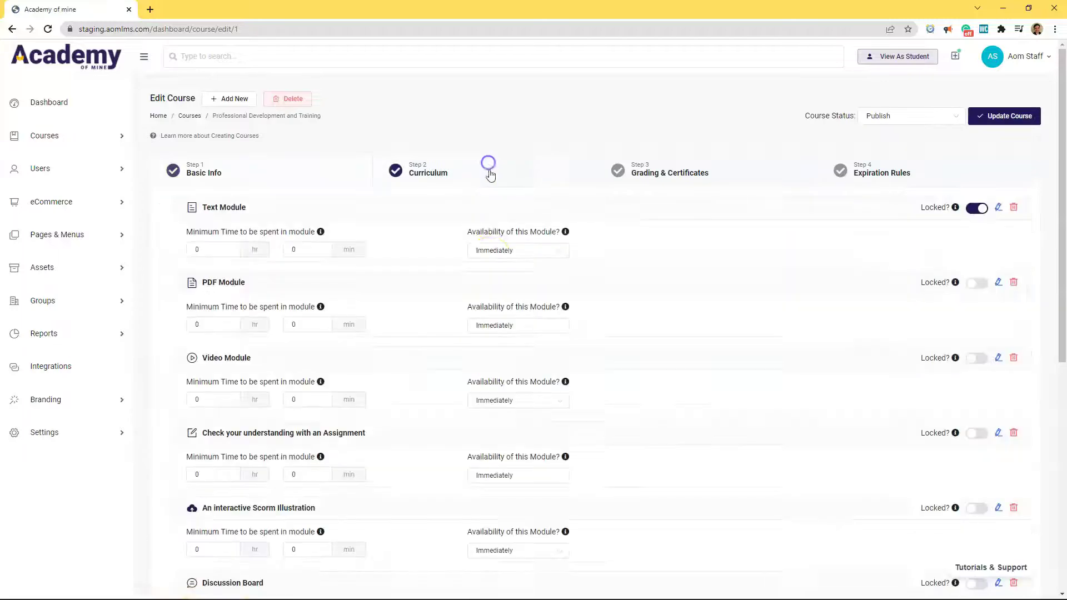
scroll(720, 321, down, 8)
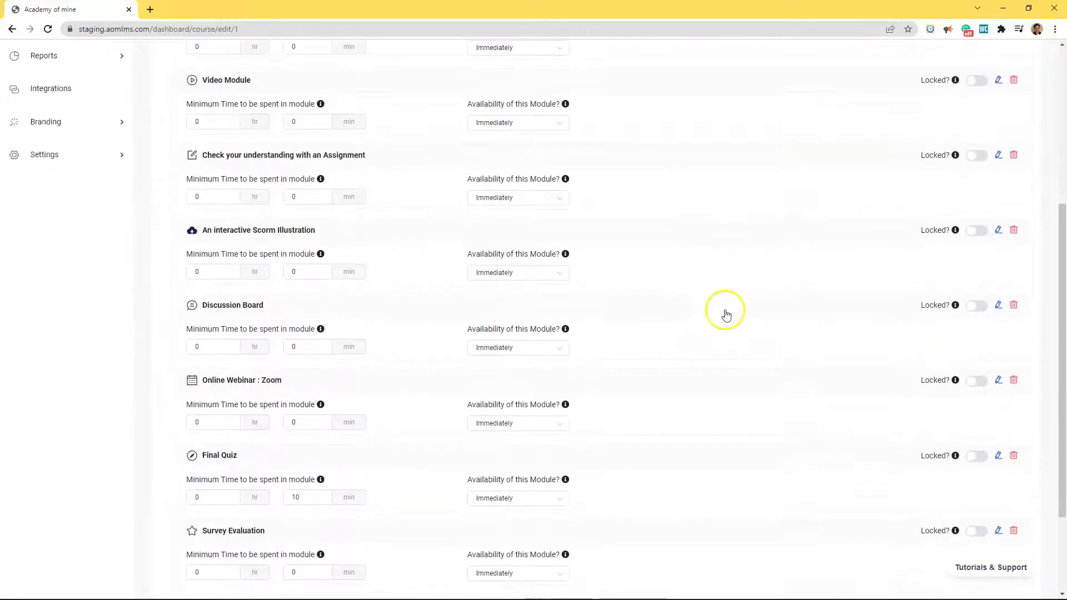
click(614, 484)
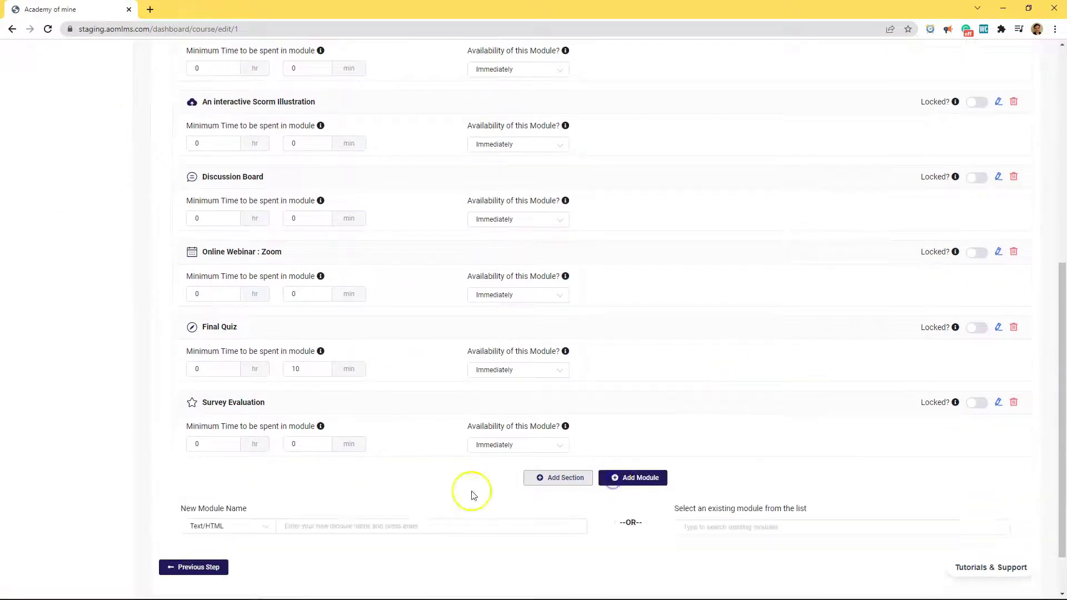
scroll(341, 525, down, 1)
click(696, 465)
text(sampl)
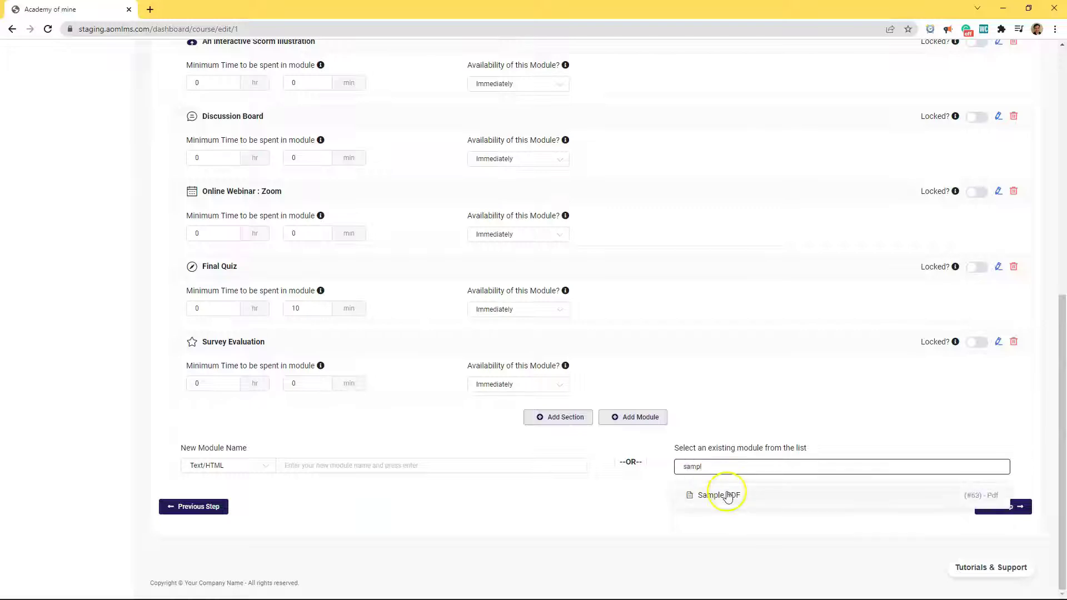
click(720, 494)
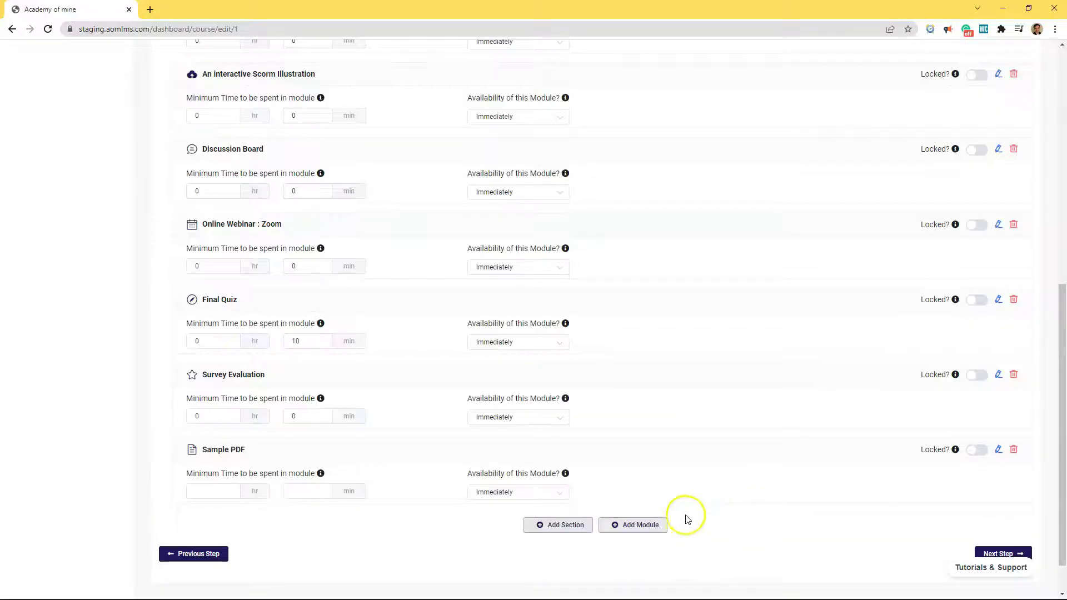
scroll(778, 500, down, 1)
click(981, 507)
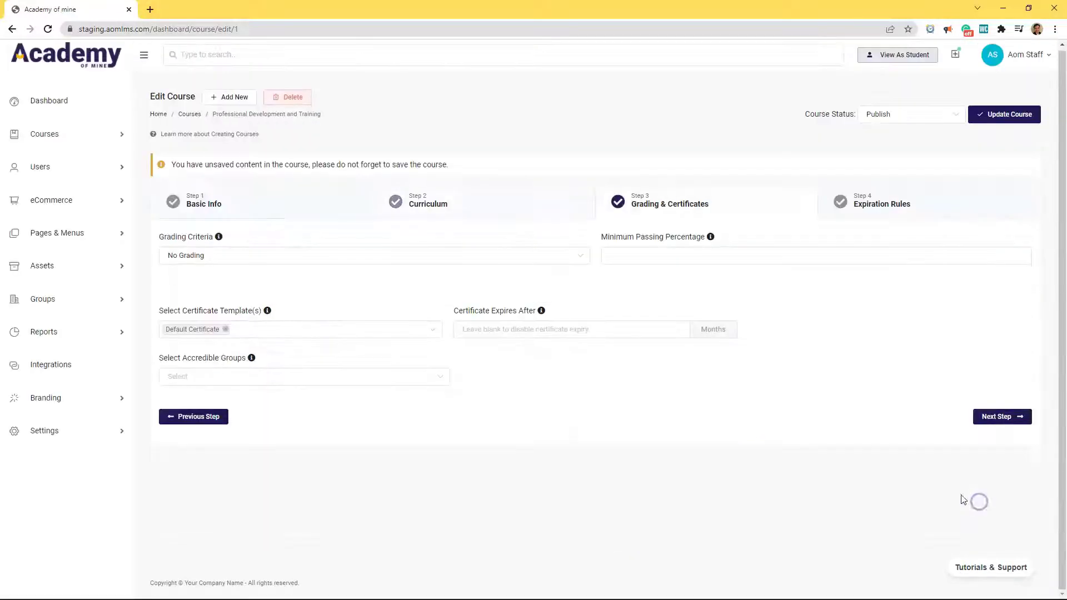
click(1024, 113)
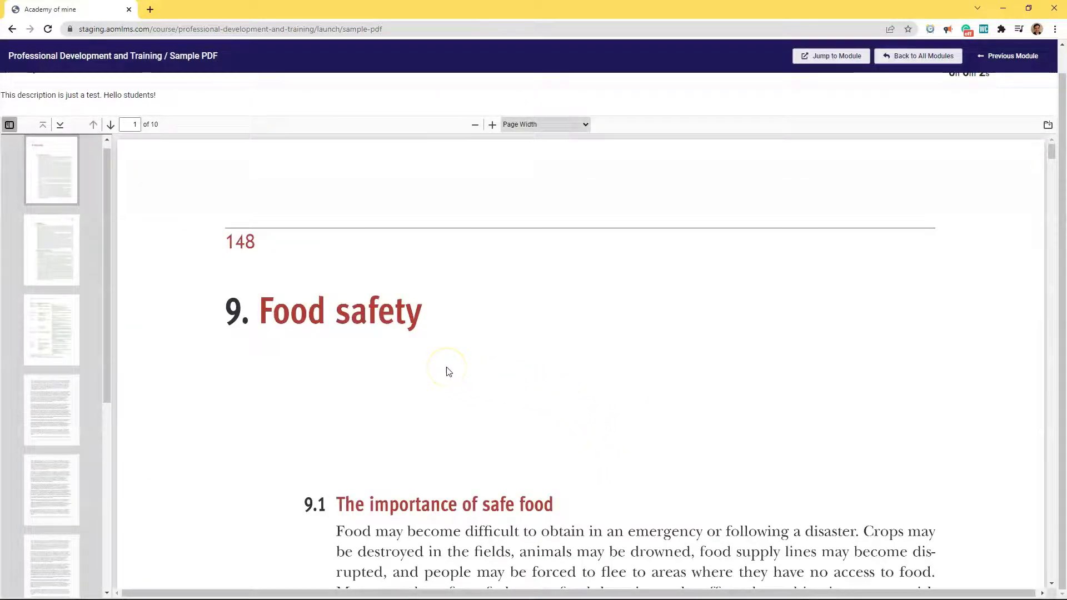
Scroll through the first pages of the Sample PDF in the student view.
scroll(448, 372, down, 15)
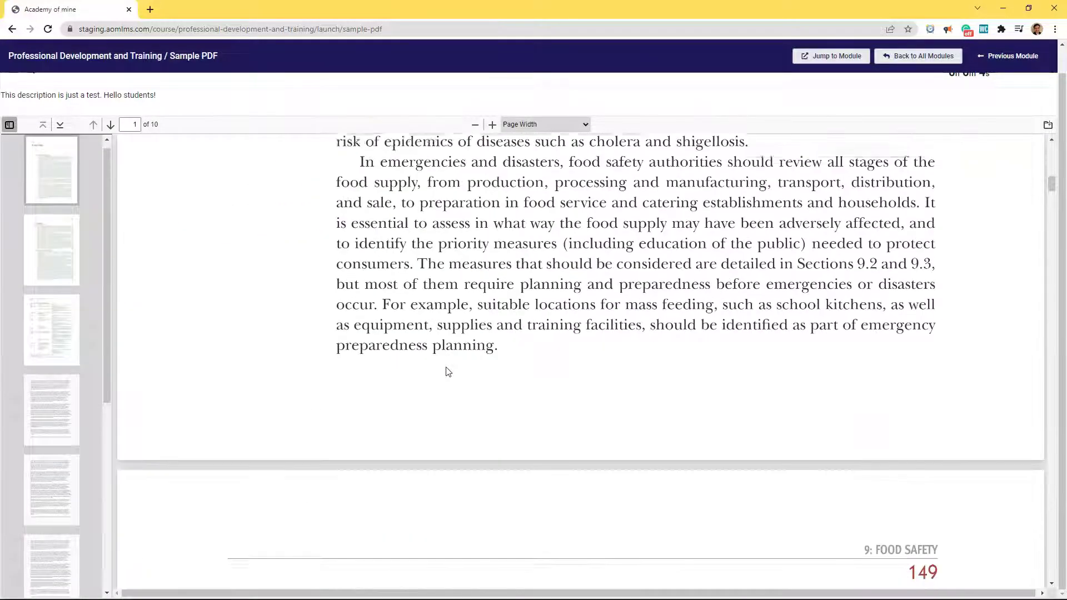
scroll(449, 371, down, 20)
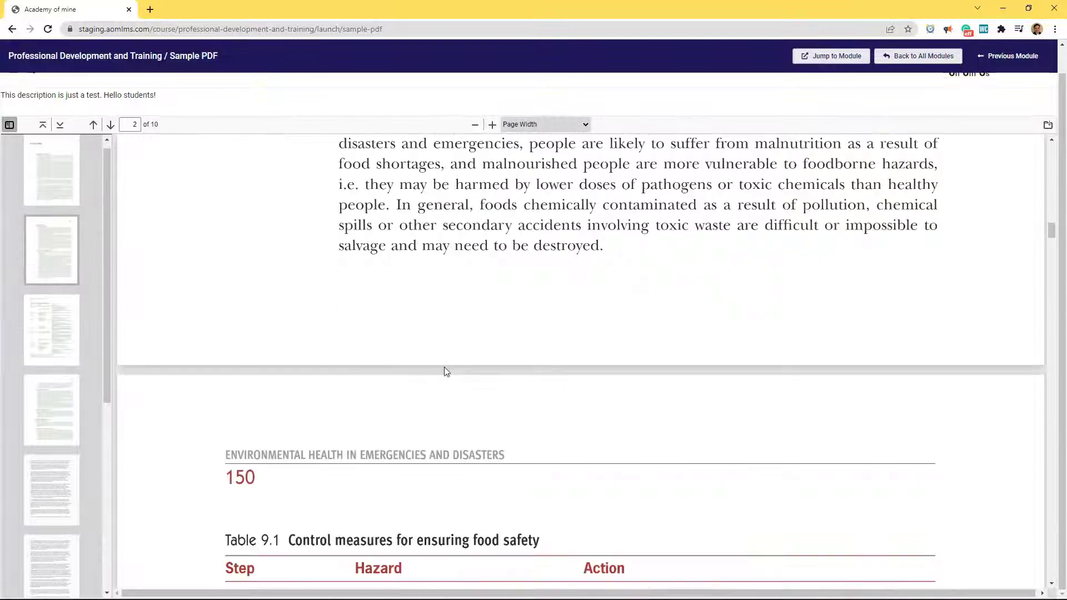
scroll(447, 371, down, 4)
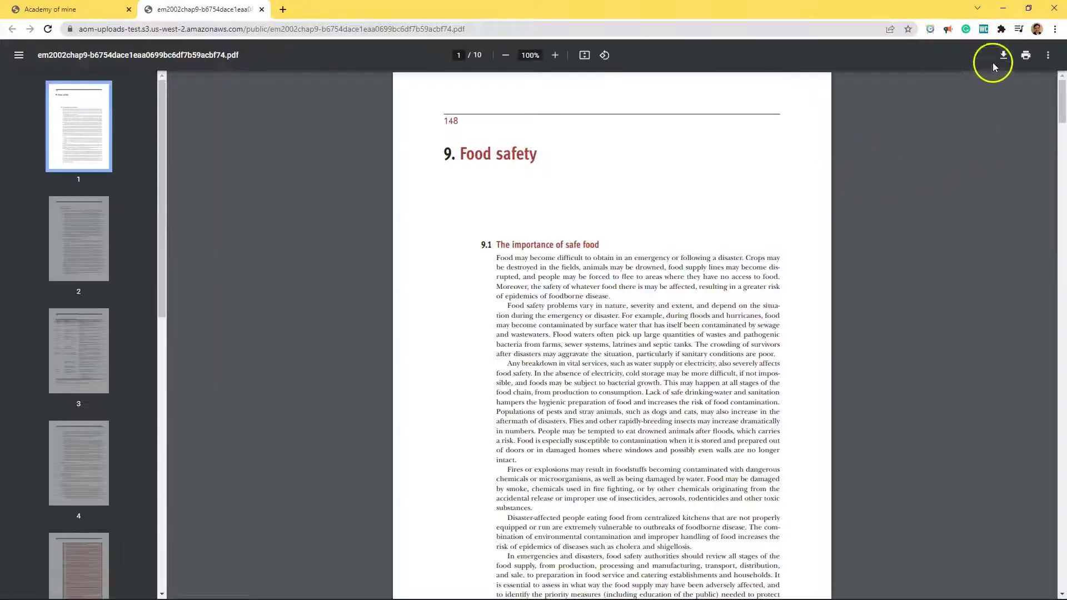
Download the PDF from Chrome's viewer and confirm Save in the Save As dialog.
click(1003, 55)
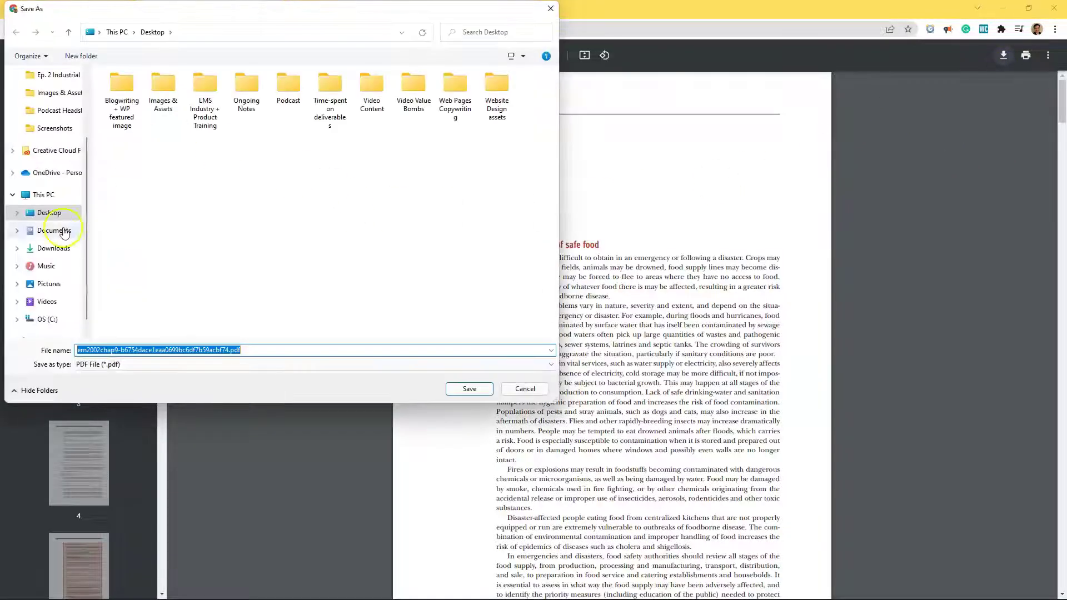
click(469, 388)
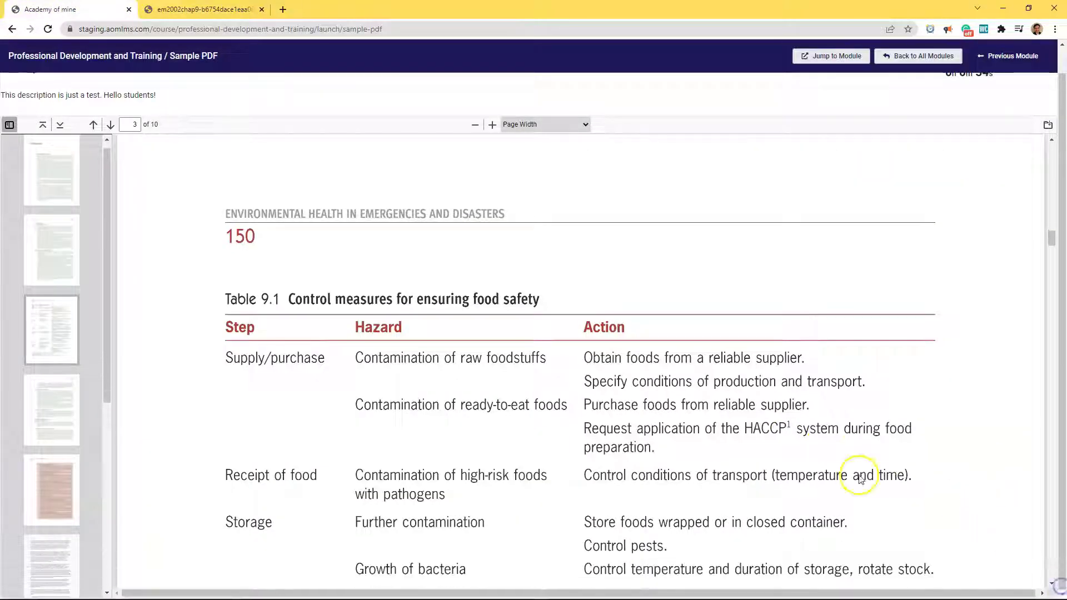
Page through the Sample PDF via thumbnails 4–6, then scroll to page 10 of 10.
drag(111, 269, 107, 298)
click(45, 357)
scroll(64, 406, down, 2)
click(60, 424)
click(60, 329)
drag(1050, 320, 1038, 580)
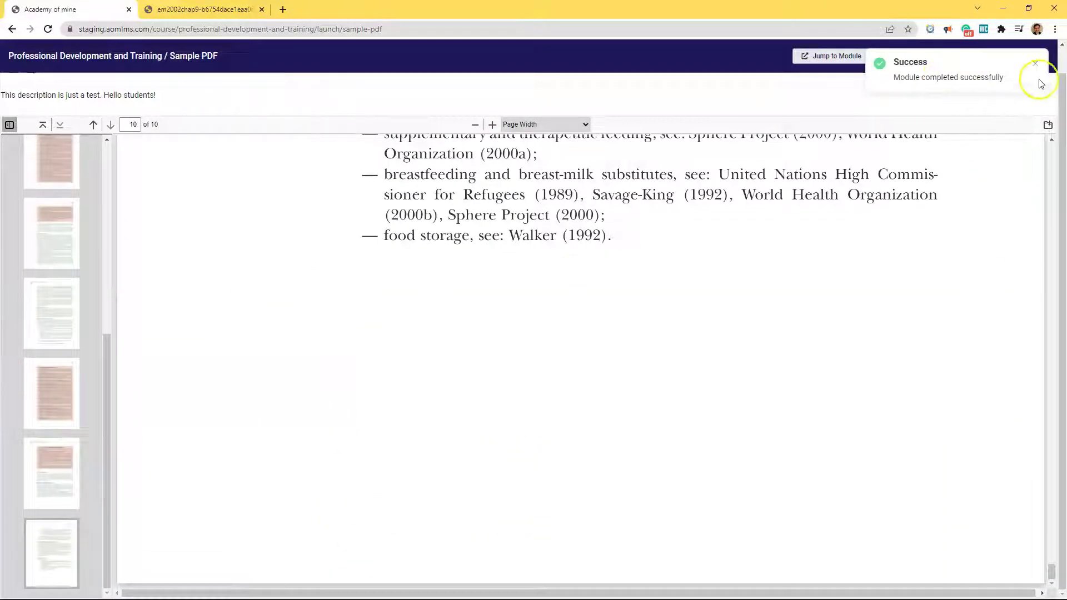